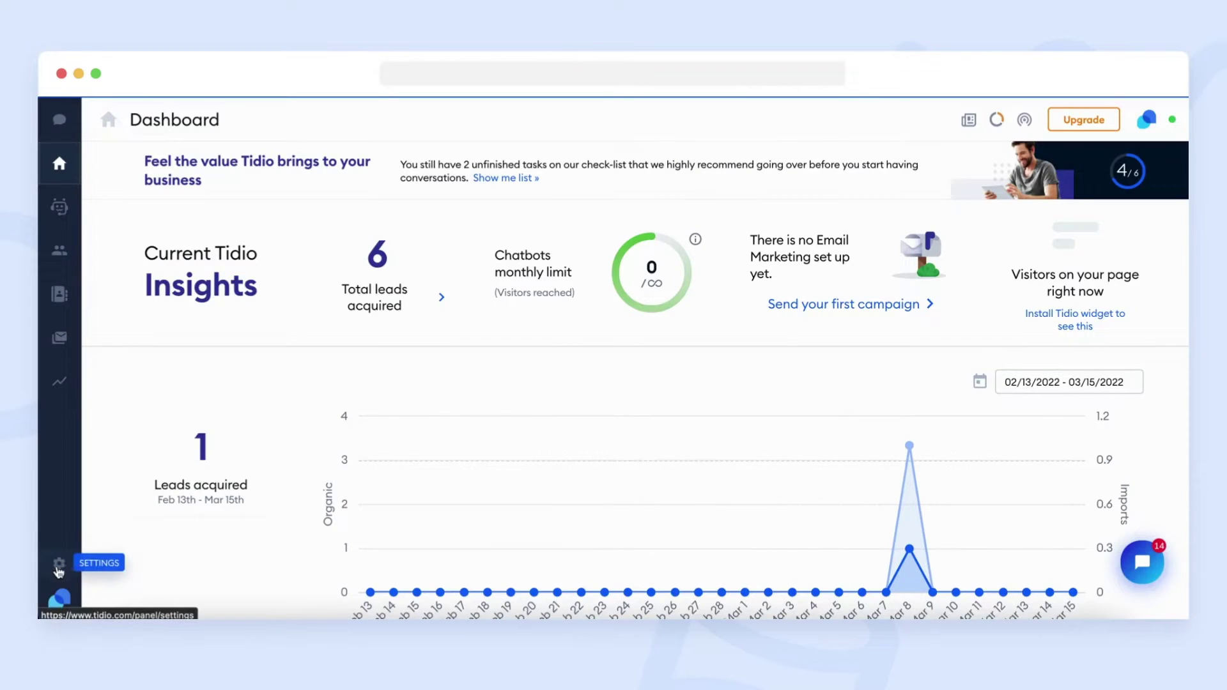
# Open Settings from the sidebar gear to reach Live Chat Appearance
pyautogui.click(60, 565)
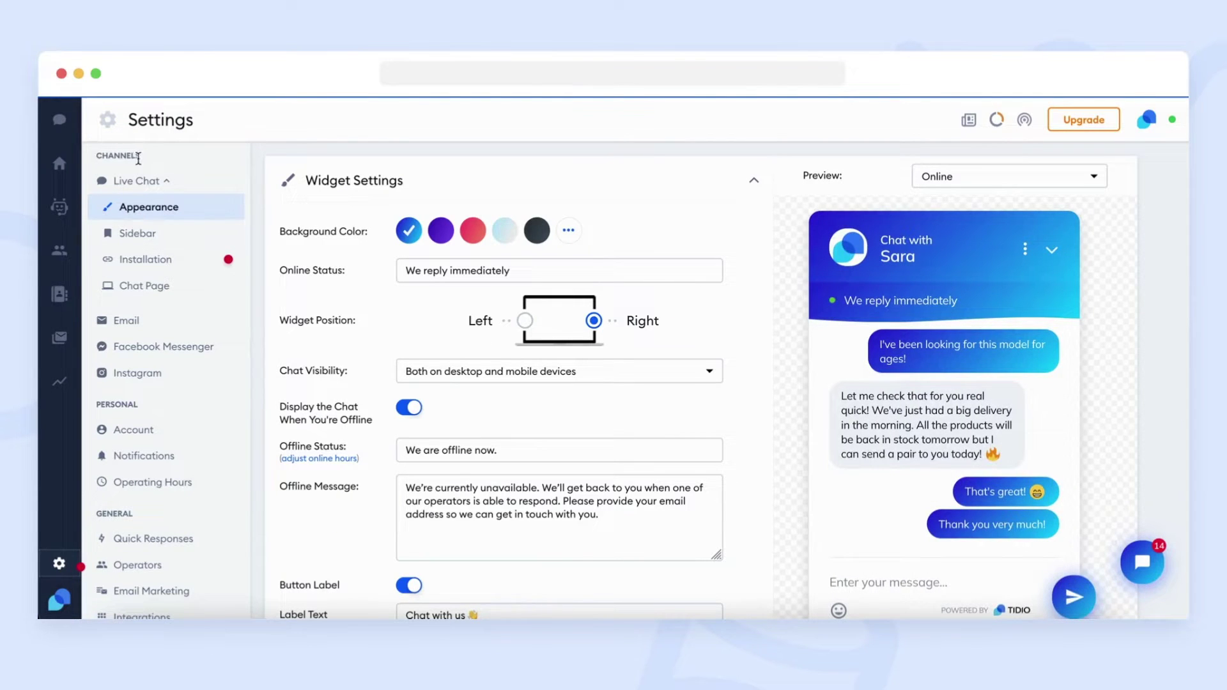
pyautogui.moveTo(138, 159); pyautogui.dragTo(96, 156)
pyautogui.click(168, 182)
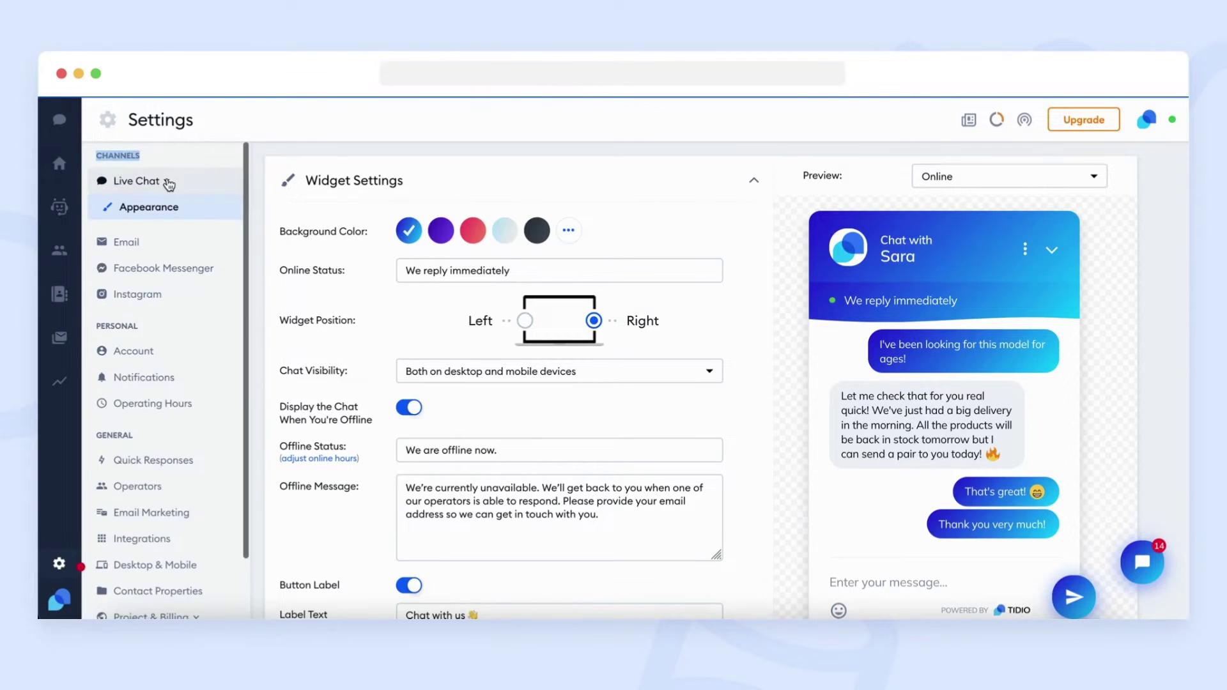
pyautogui.click(169, 184)
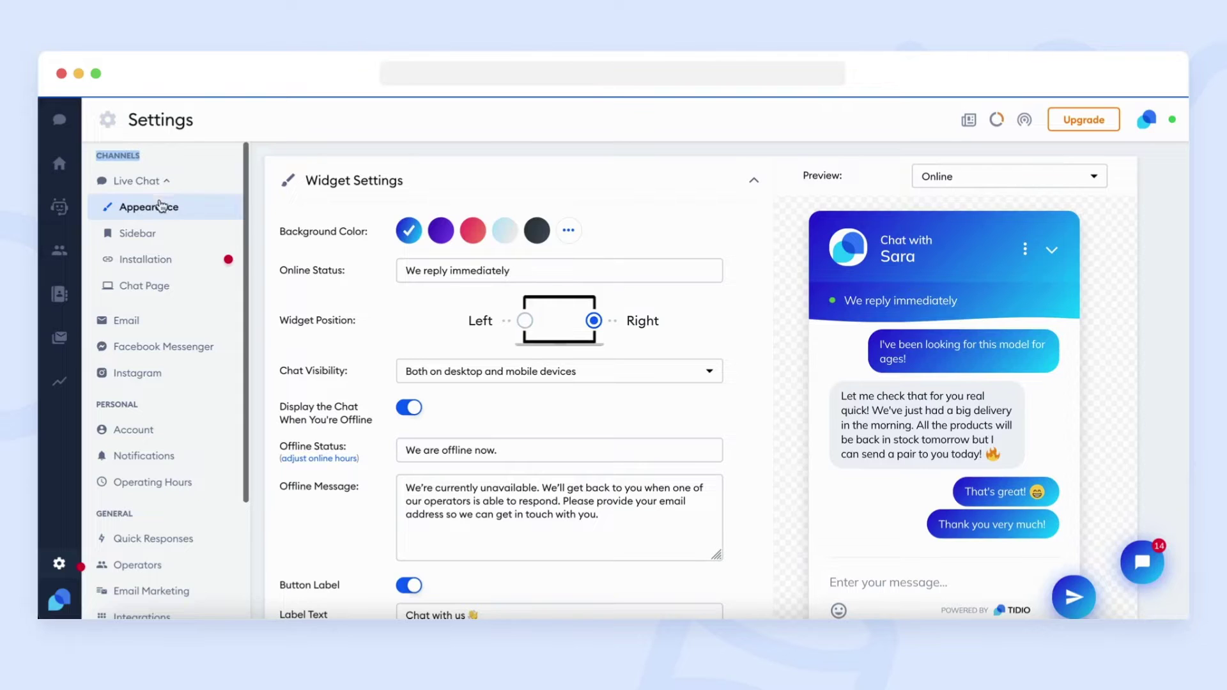
# In Sidebar settings, switch the tab position to Right and back to Left
pyautogui.click(190, 239)
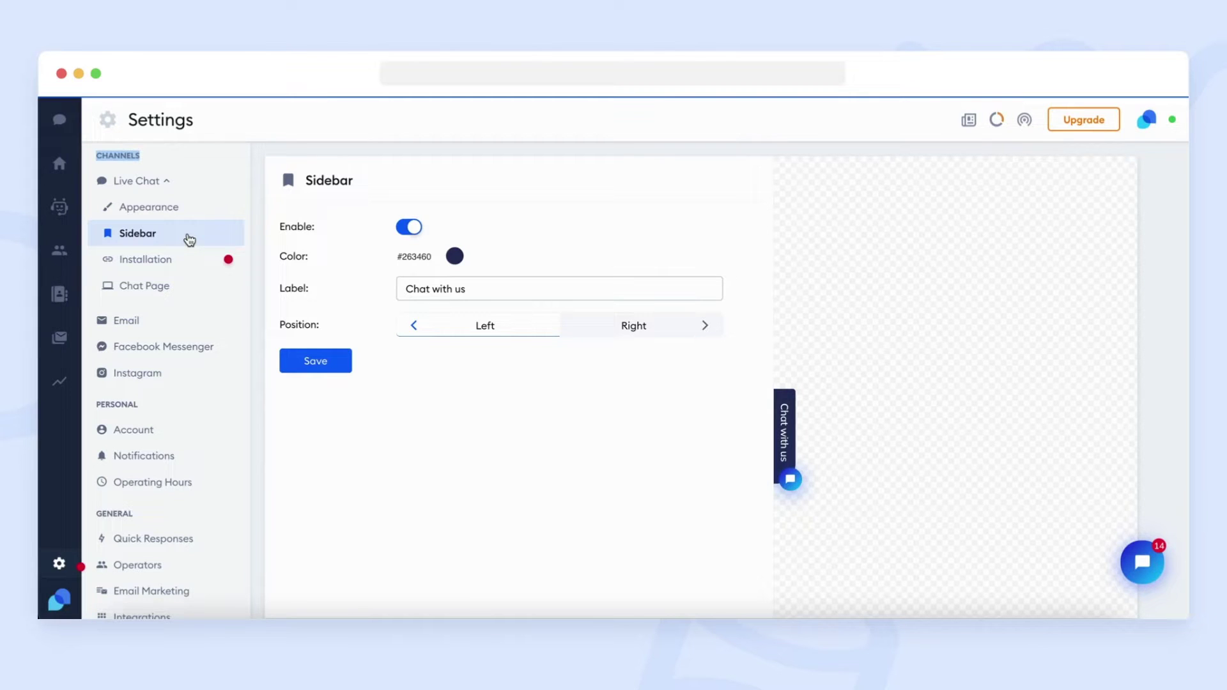
pyautogui.click(614, 326)
pyautogui.click(526, 339)
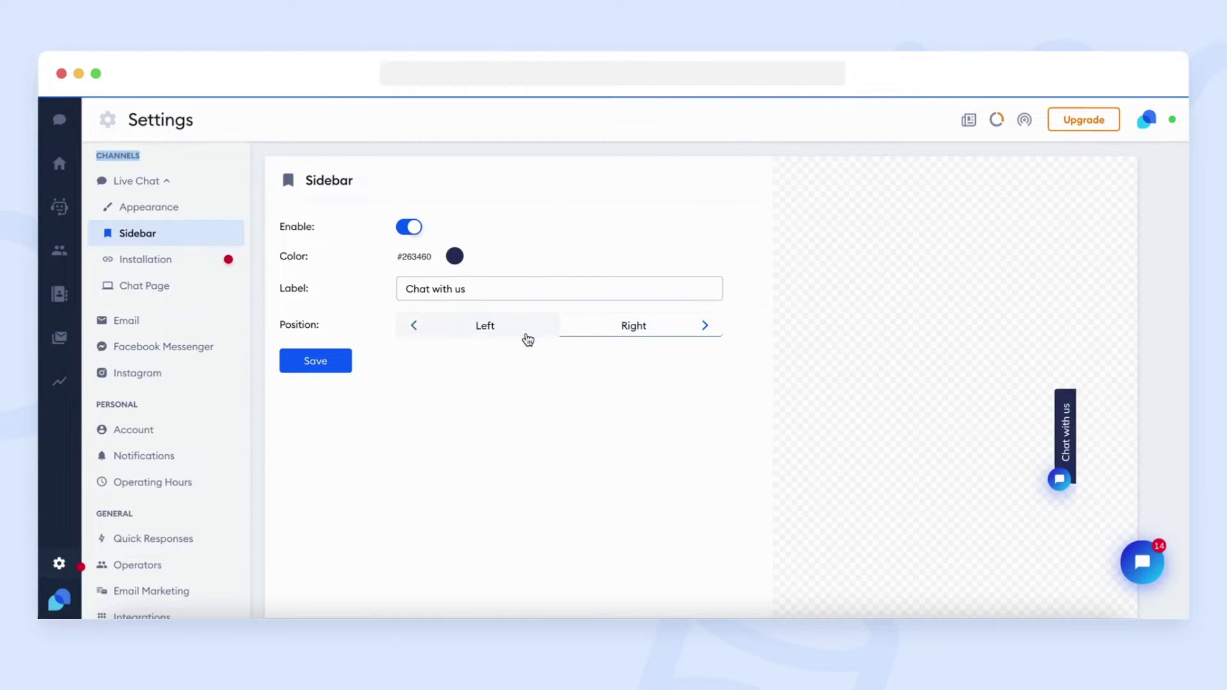
# View the Installation guides, expanding and collapsing the PrestaShop steps
pyautogui.click(186, 264)
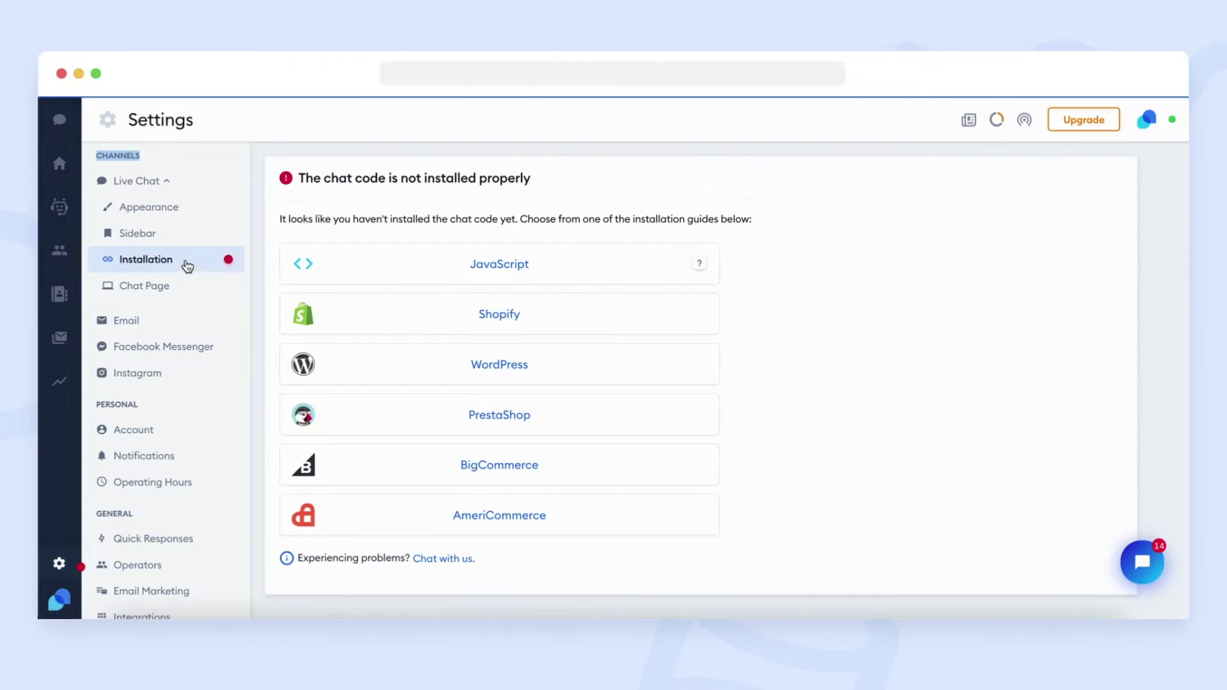
pyautogui.click(423, 420)
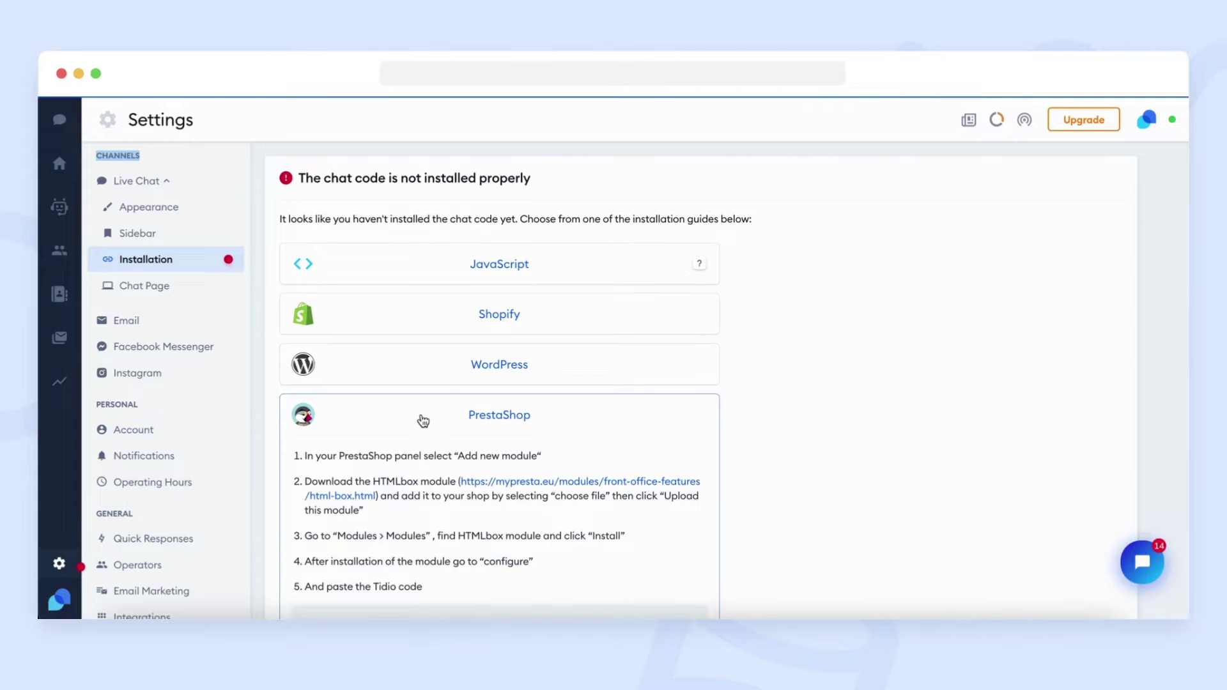
pyautogui.click(423, 420)
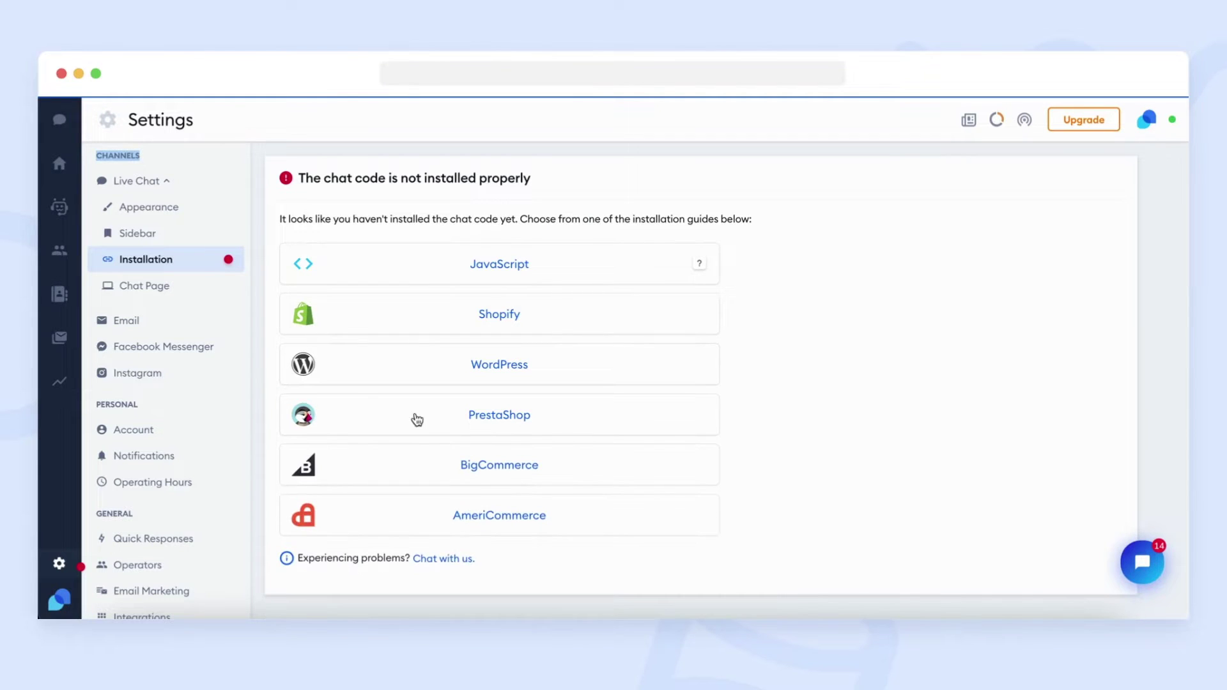
# In Chat Page settings, try blue and black backgrounds, keep the light one, and open the chat page
pyautogui.click(163, 284)
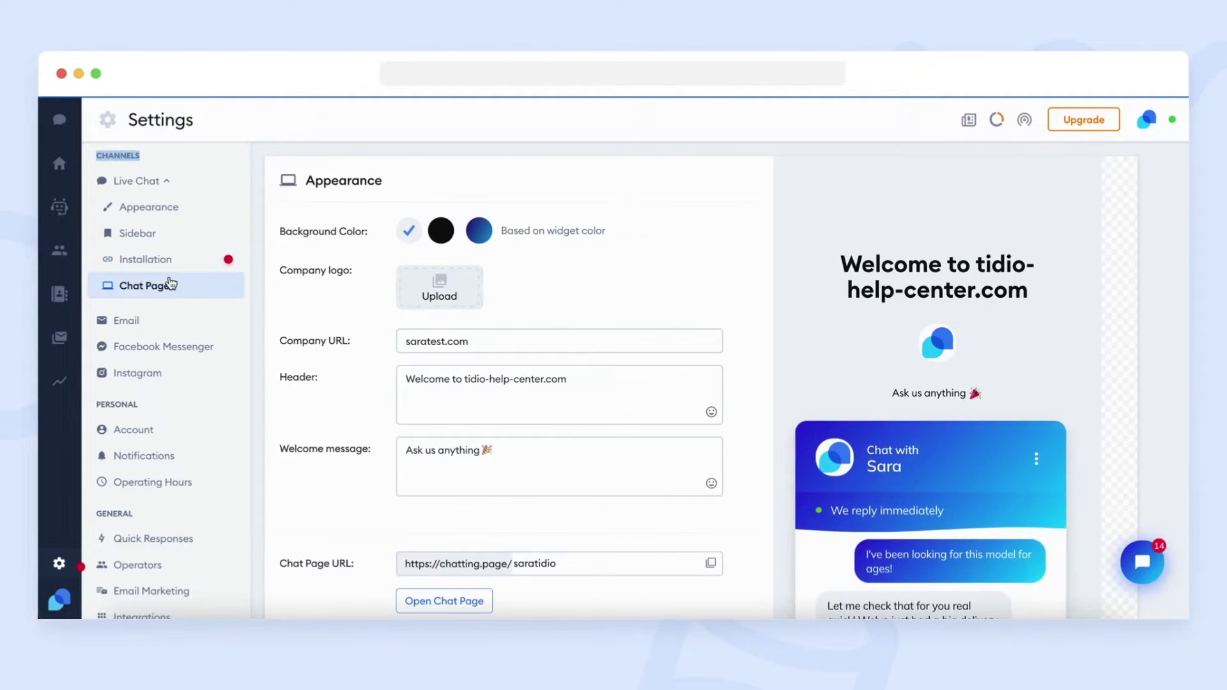
pyautogui.scroll(-2, 299, 307)
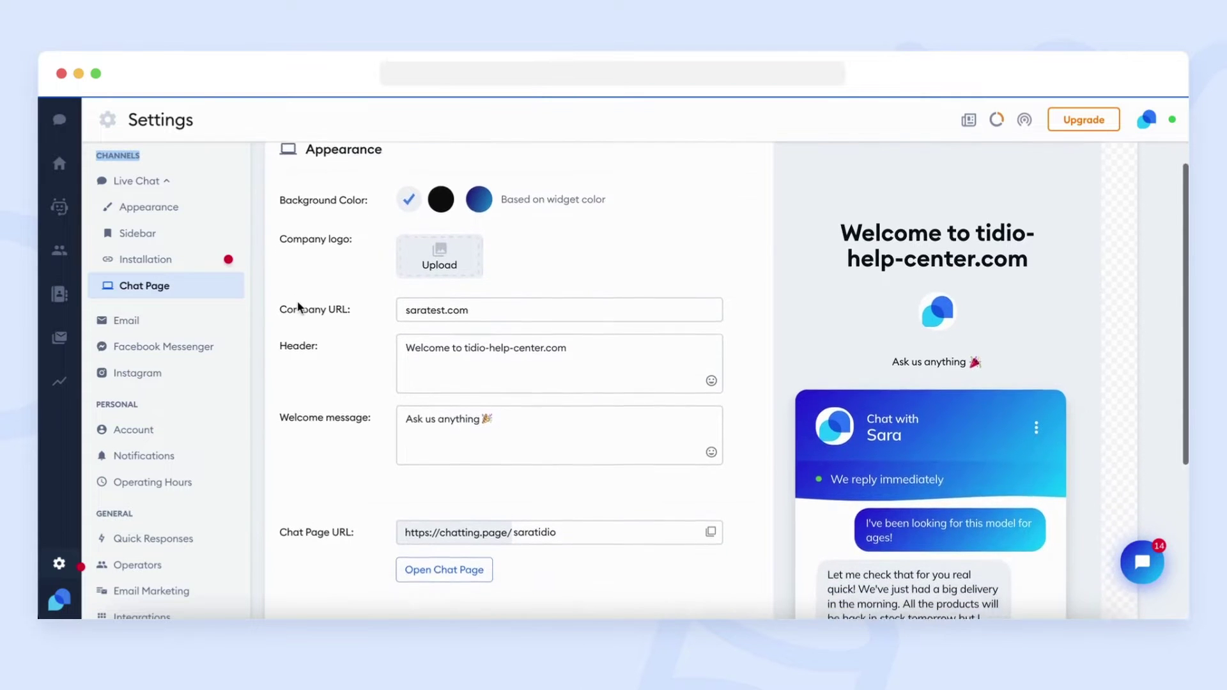
pyautogui.scroll(-2, 297, 308)
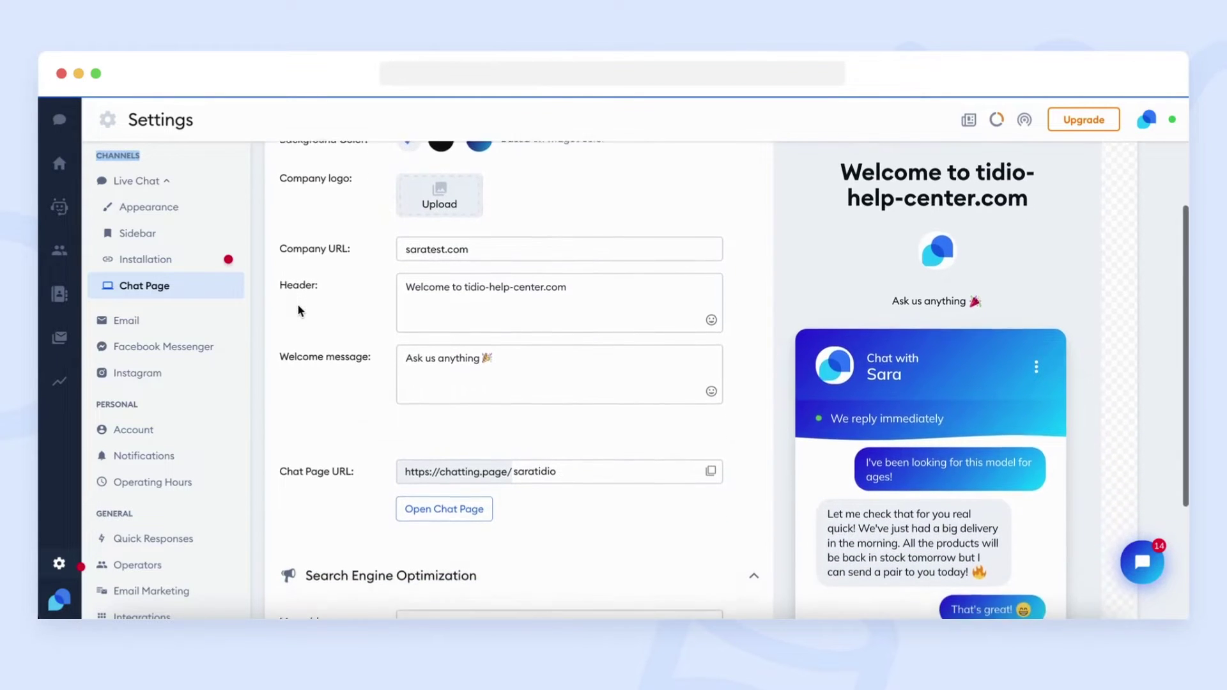
pyautogui.scroll(3, 298, 310)
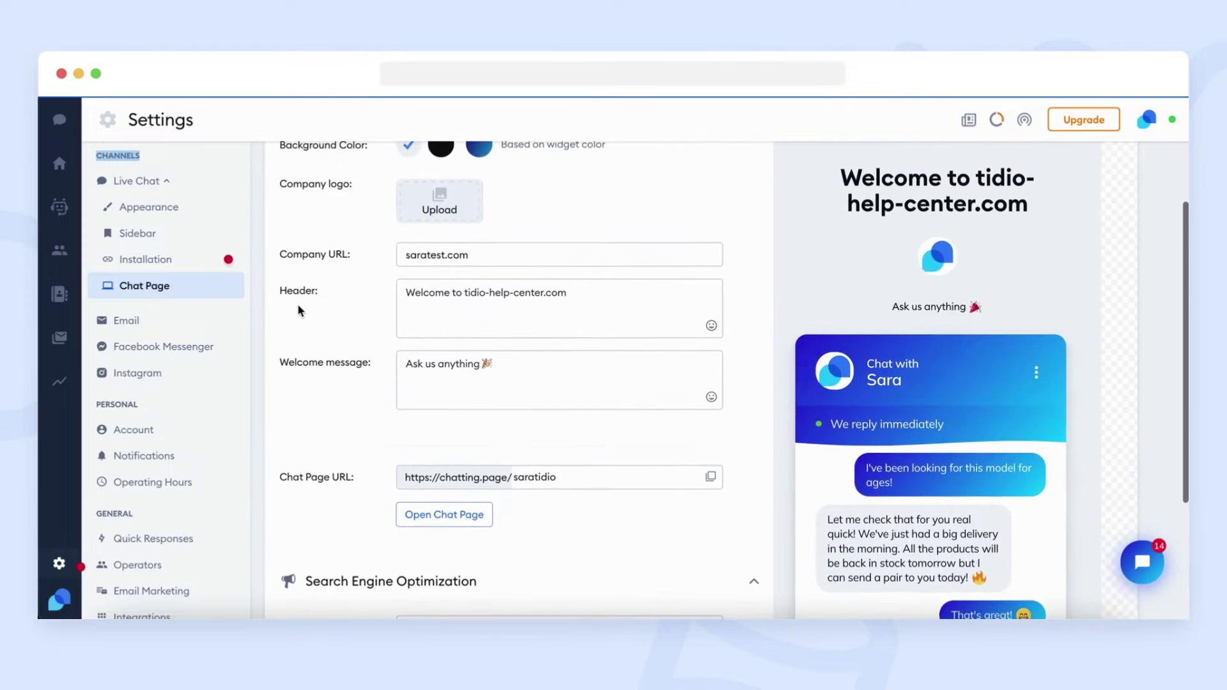
pyautogui.scroll(1, 299, 311)
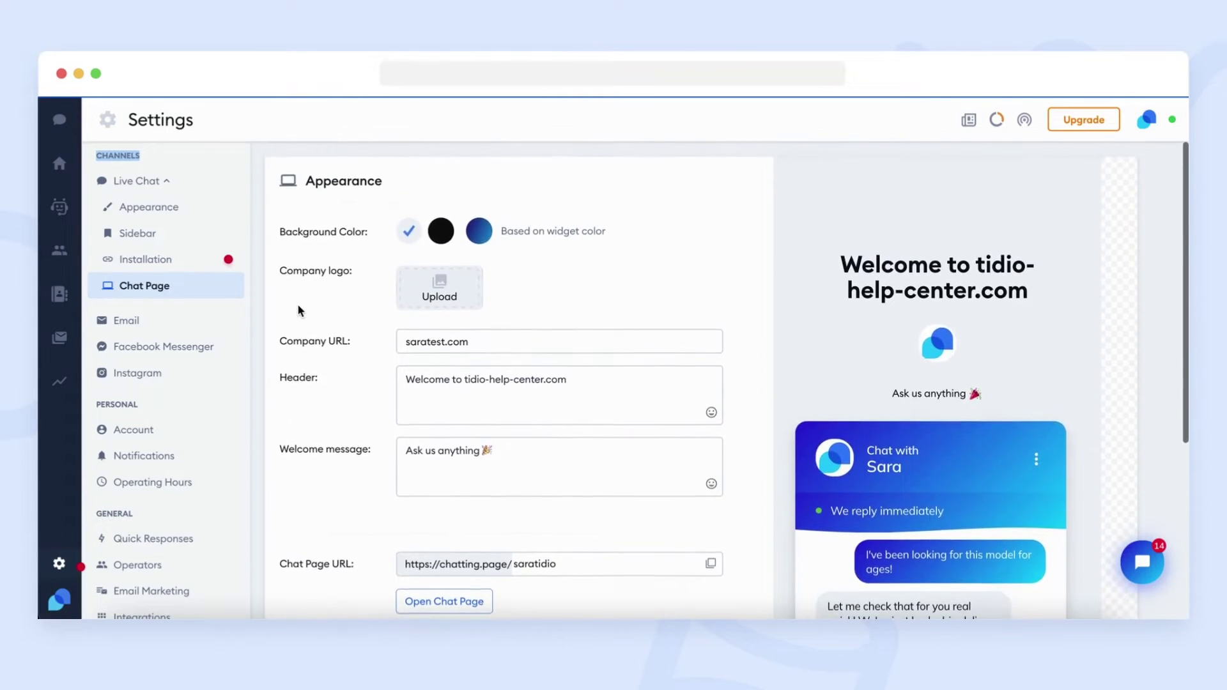
pyautogui.click(473, 242)
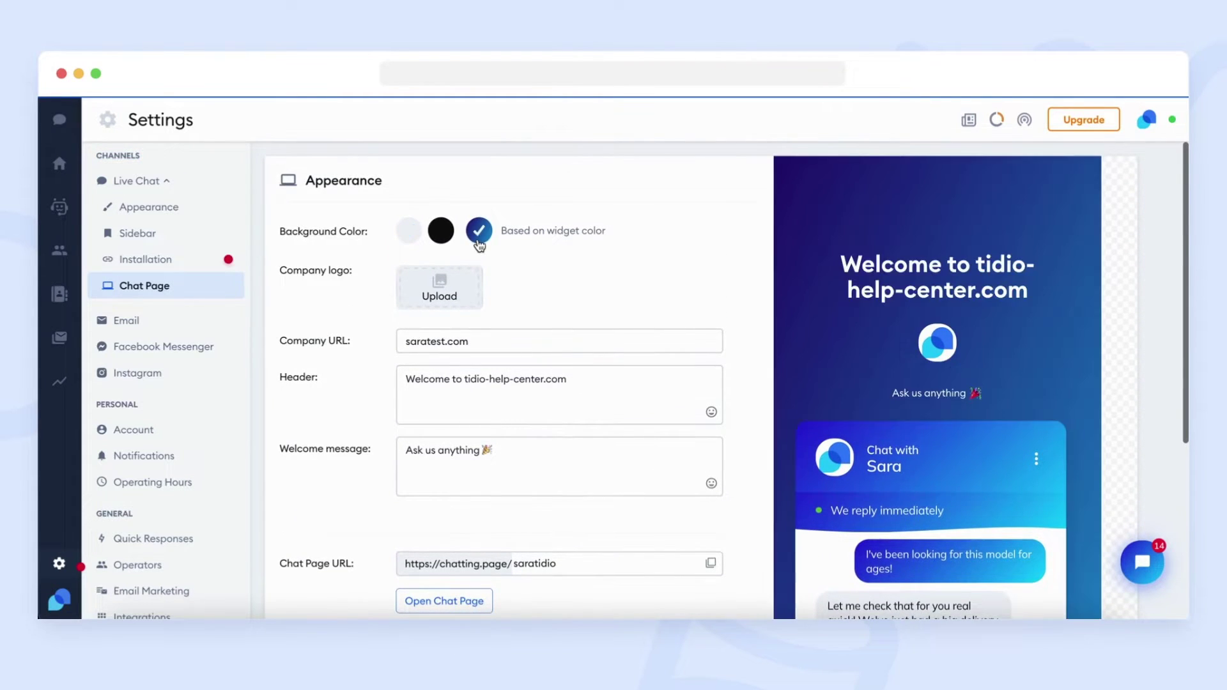
pyautogui.click(438, 235)
pyautogui.click(418, 237)
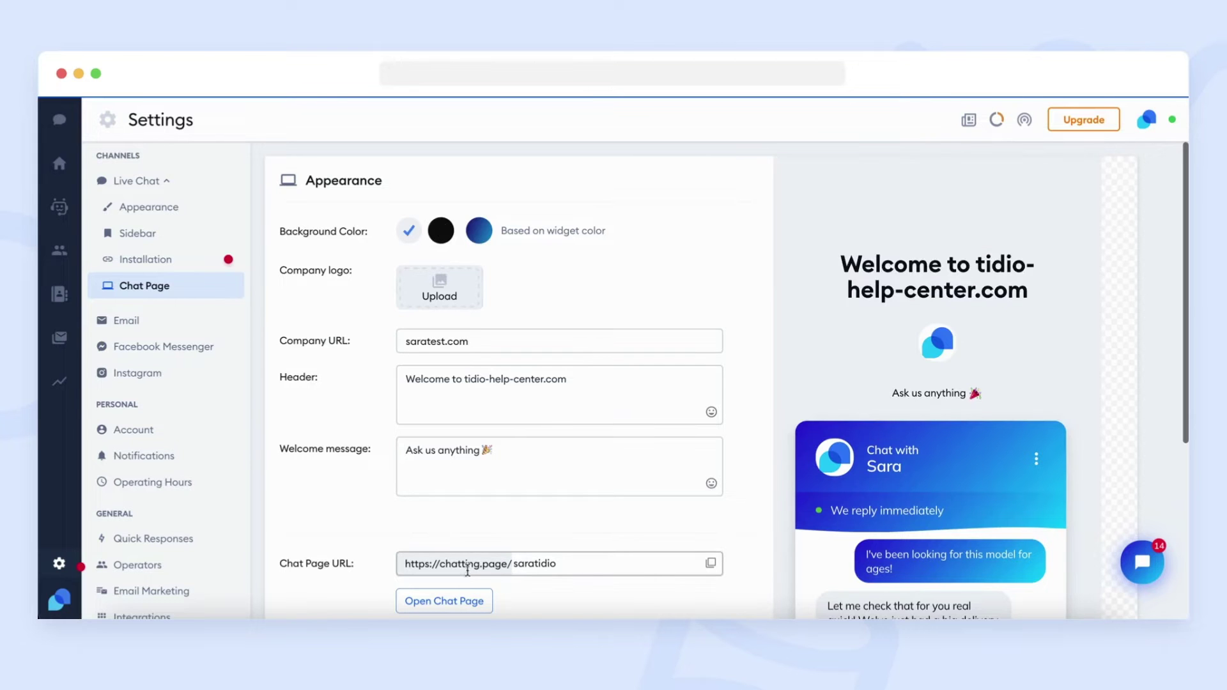
pyautogui.click(452, 601)
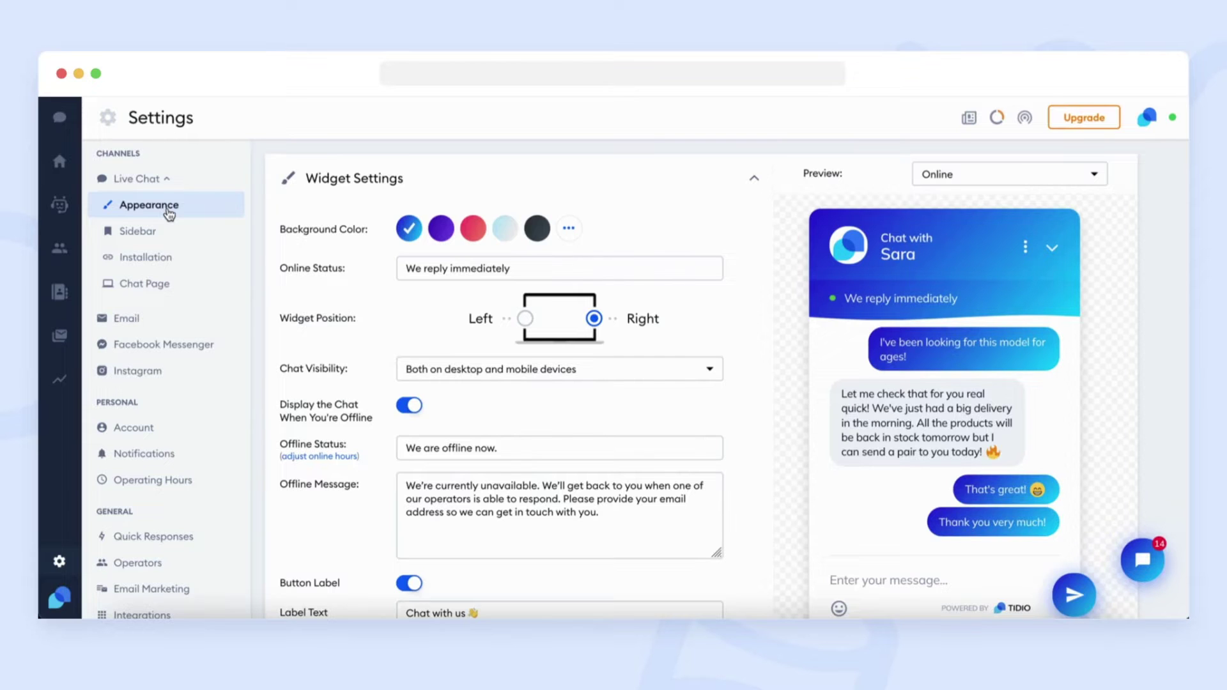
# Preview the widget as Pre-chat Survey, Operators are offline, Getting started and Closed
pyautogui.scroll(-1, 901, 204)
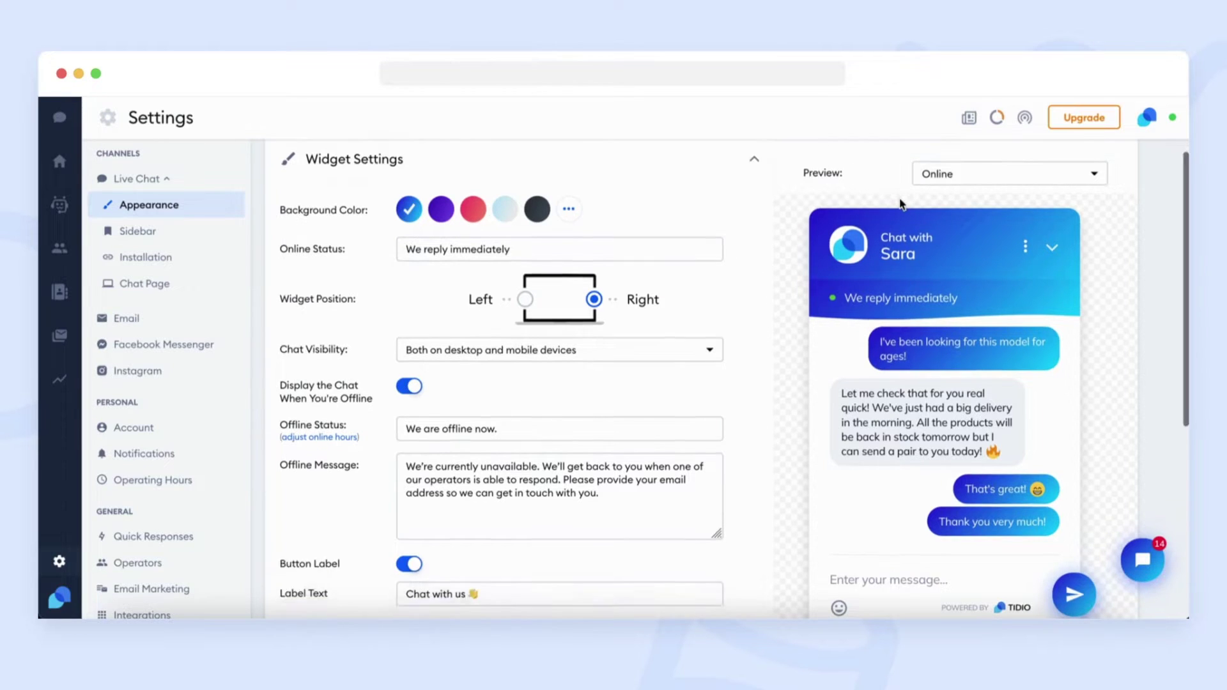
pyautogui.scroll(-2, 901, 205)
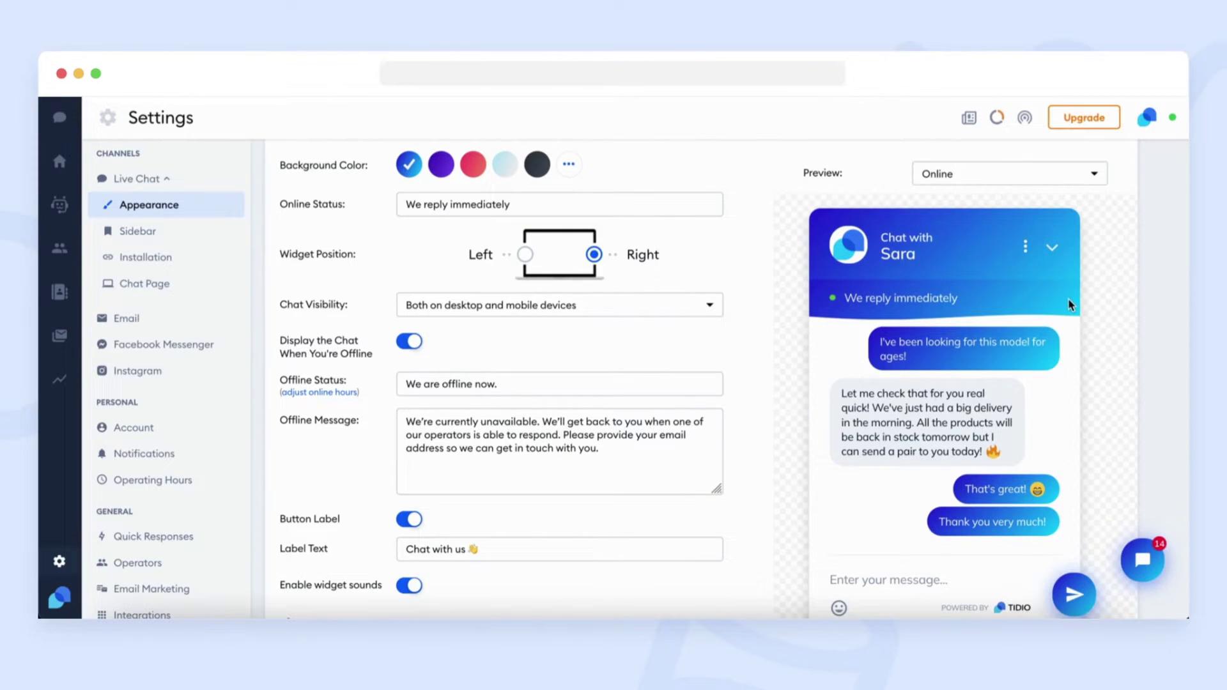
pyautogui.click(1057, 179)
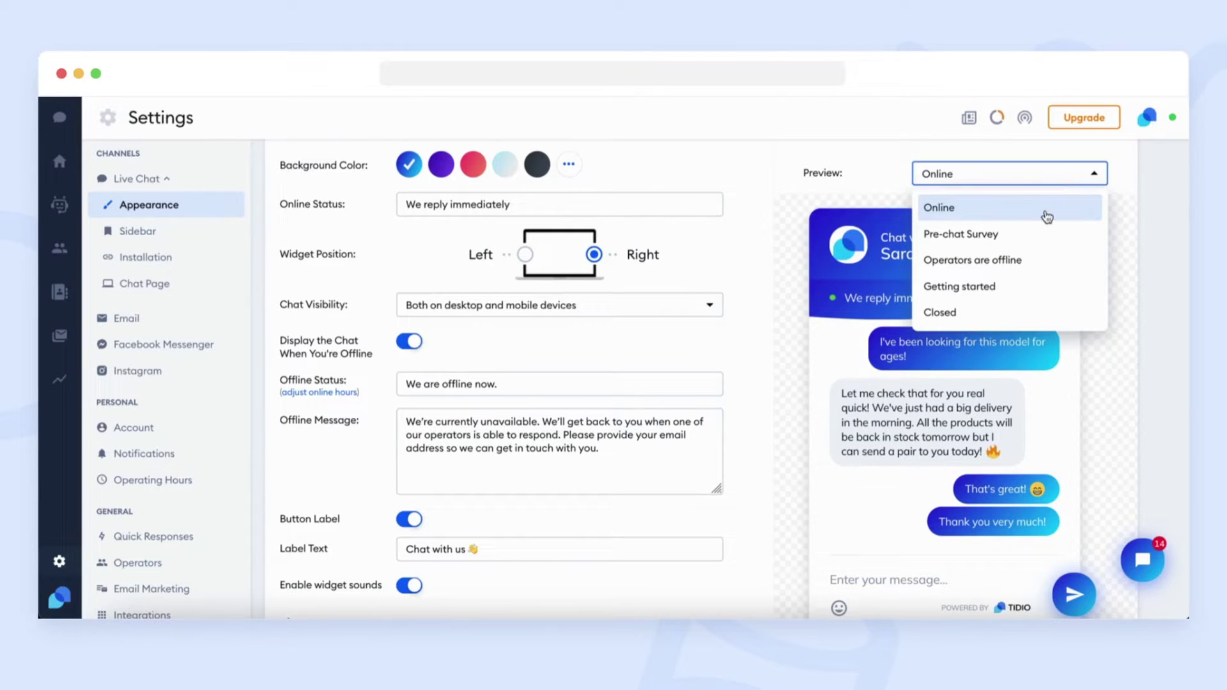
pyautogui.click(1047, 233)
pyautogui.click(1048, 176)
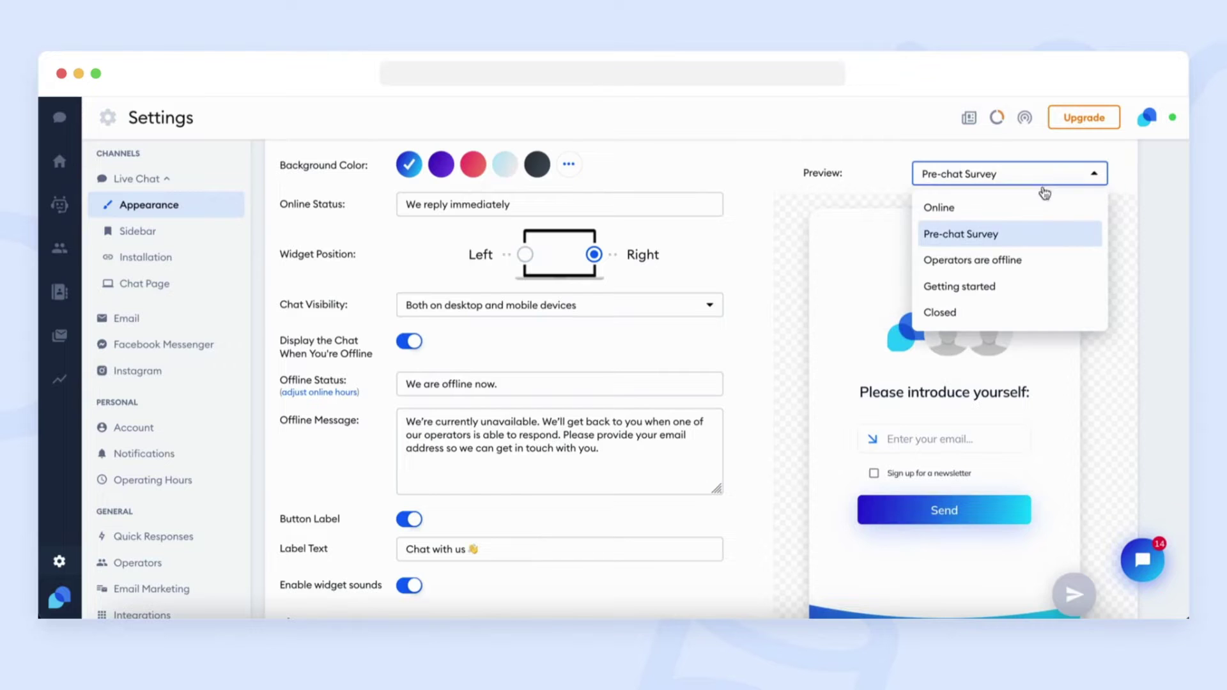
pyautogui.click(1029, 269)
pyautogui.click(1015, 188)
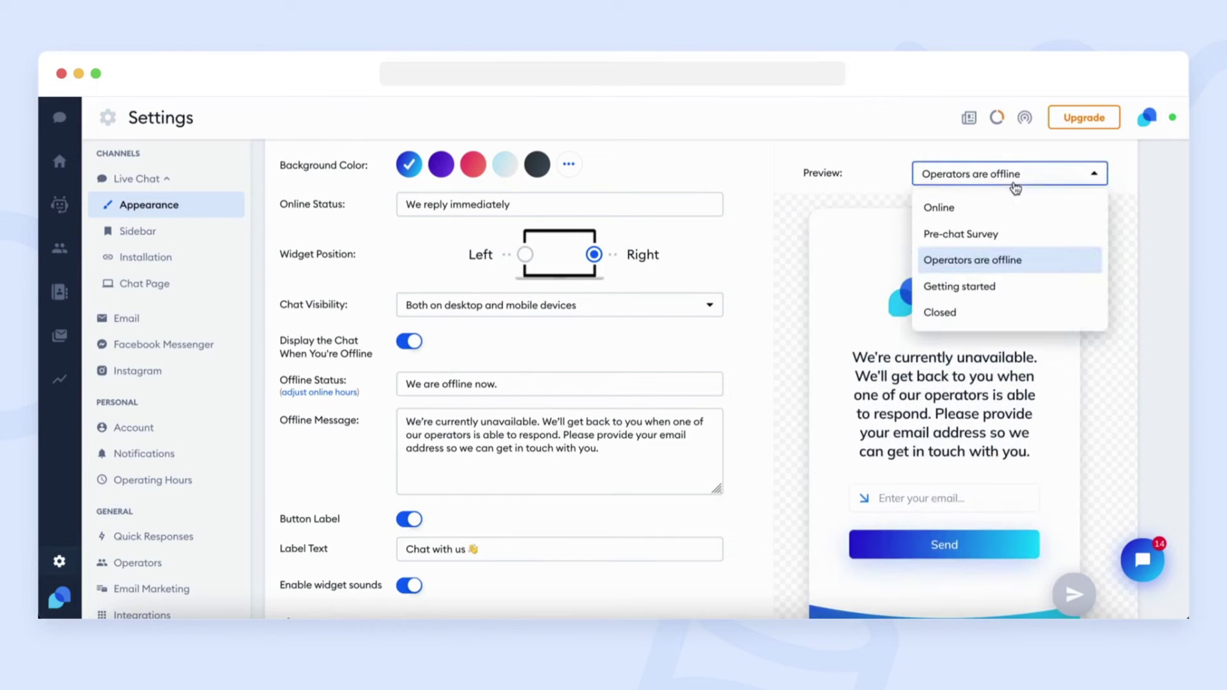
pyautogui.click(996, 286)
pyautogui.scroll(-2, 996, 281)
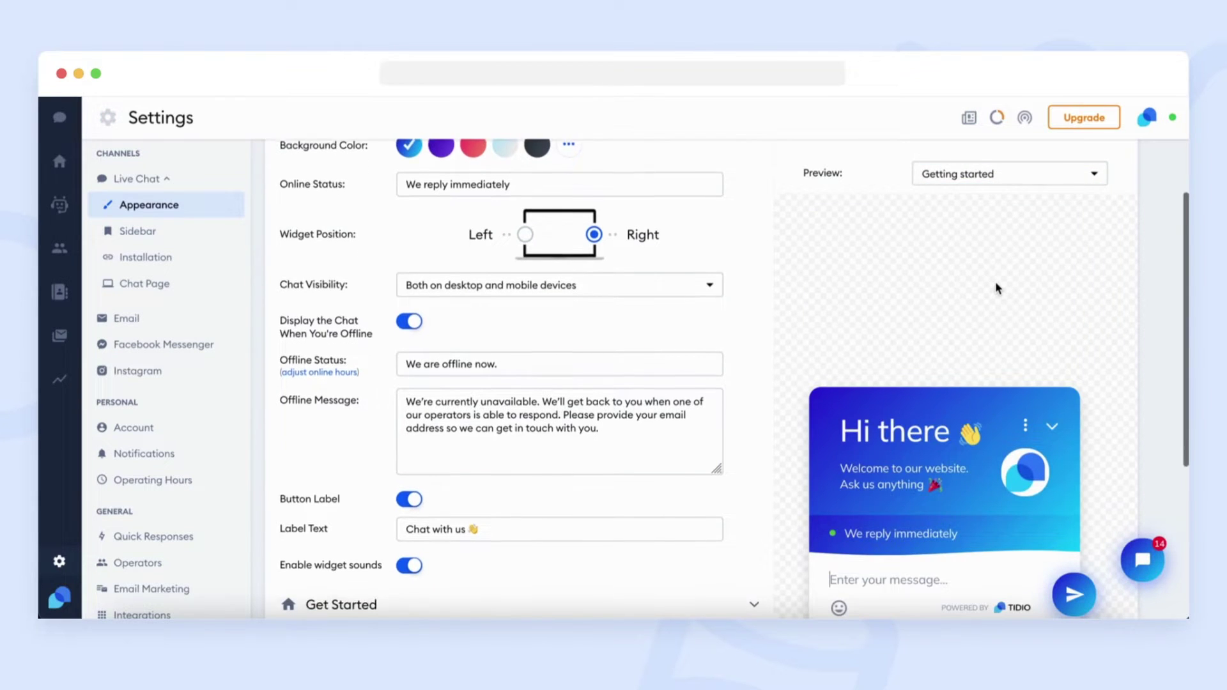
pyautogui.click(983, 182)
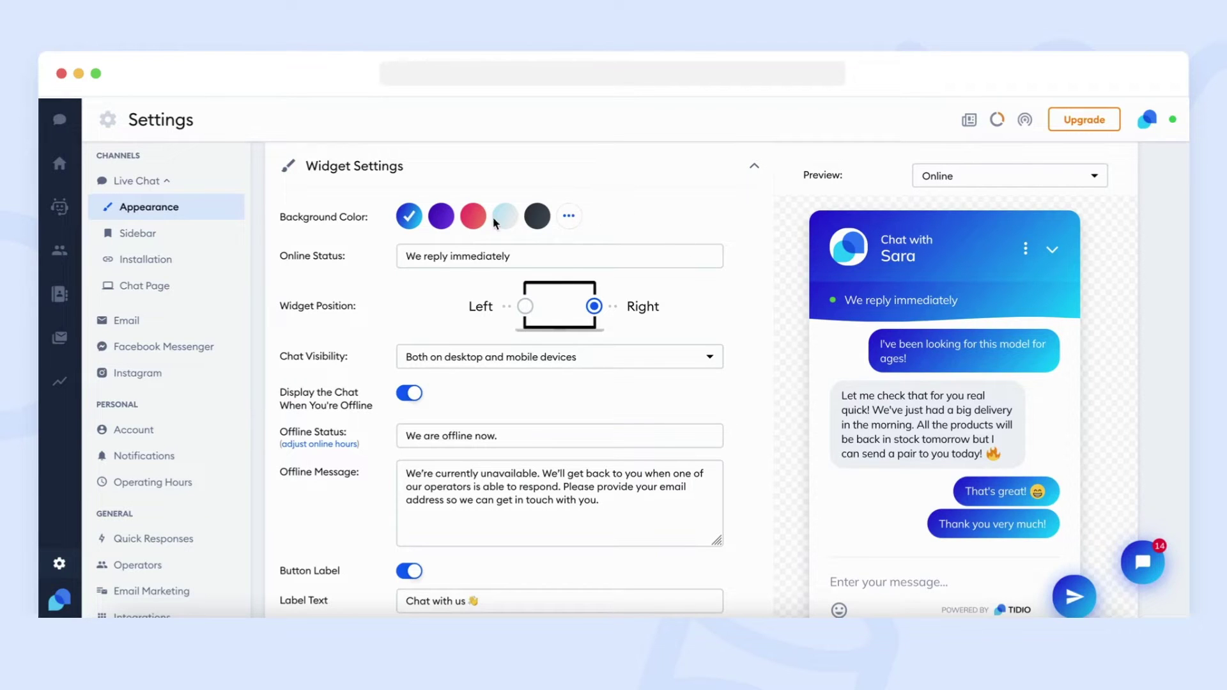
# Try purple, green, purple and white widget backgrounds, including the custom colour picker
pyautogui.click(440, 221)
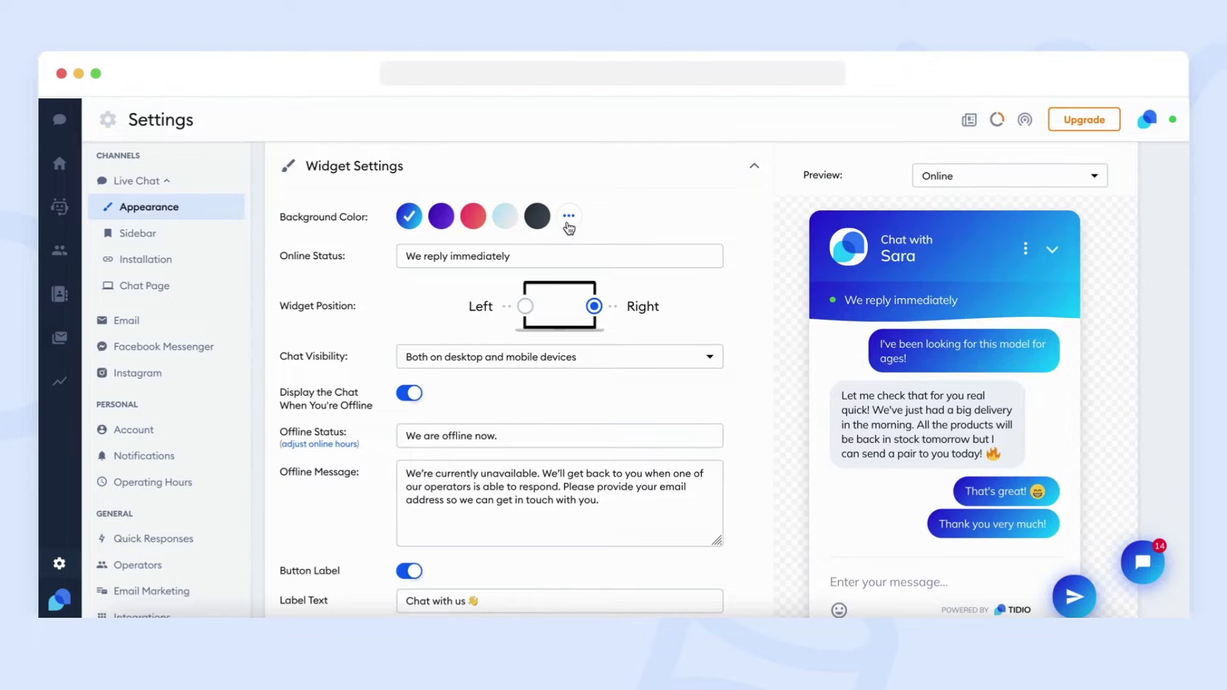
pyautogui.click(569, 228)
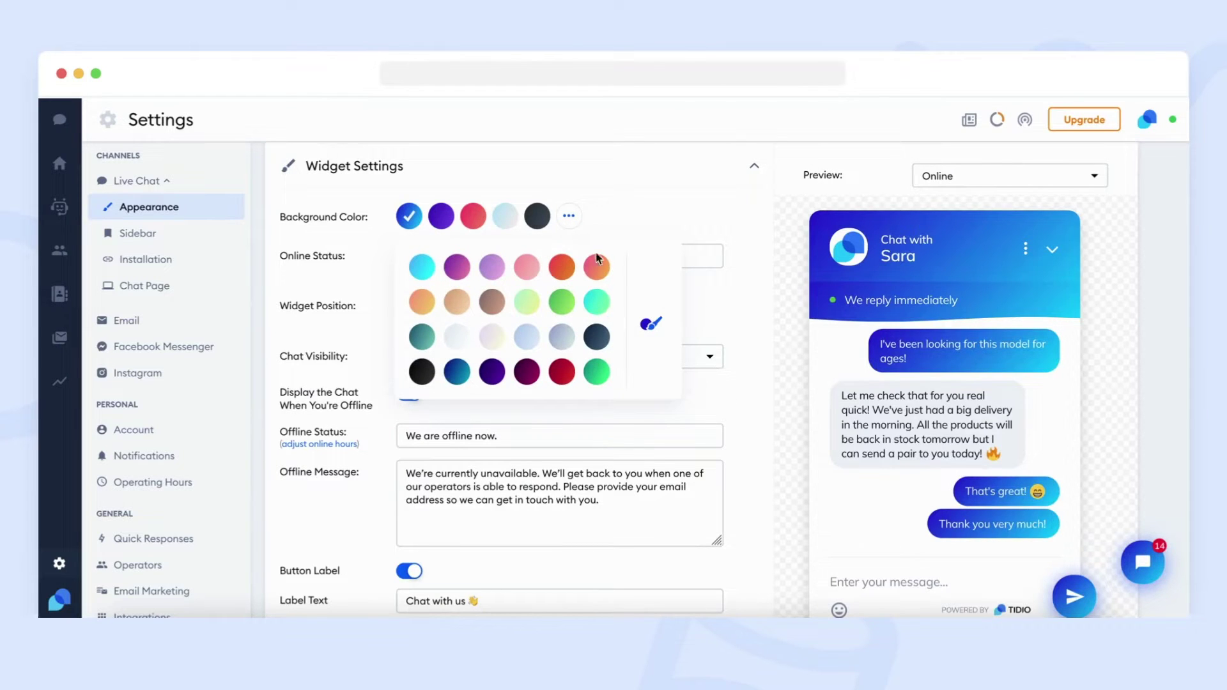
pyautogui.click(651, 327)
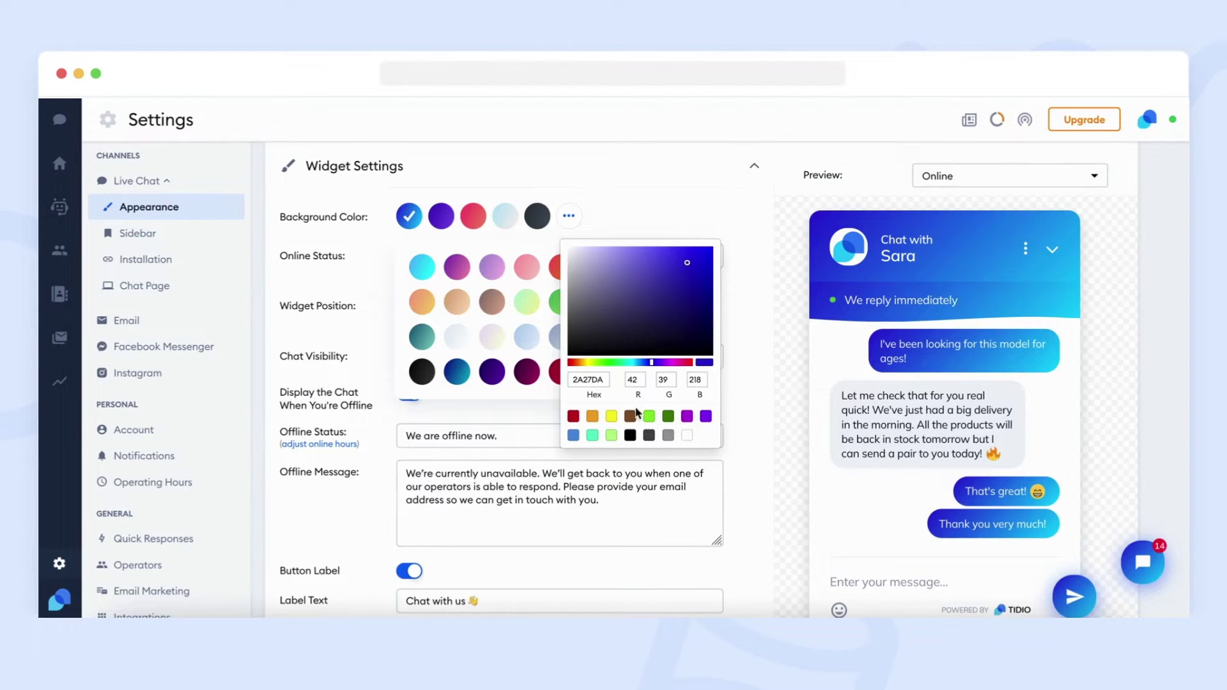
pyautogui.click(649, 416)
pyautogui.click(687, 416)
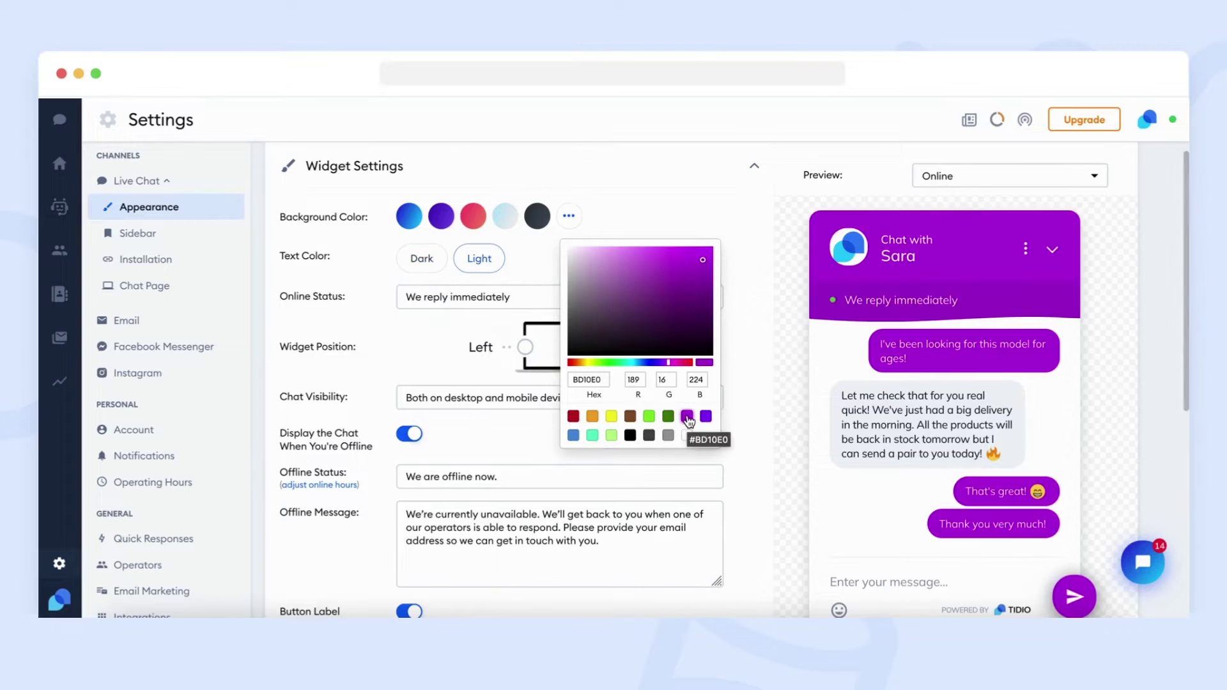
pyautogui.click(688, 437)
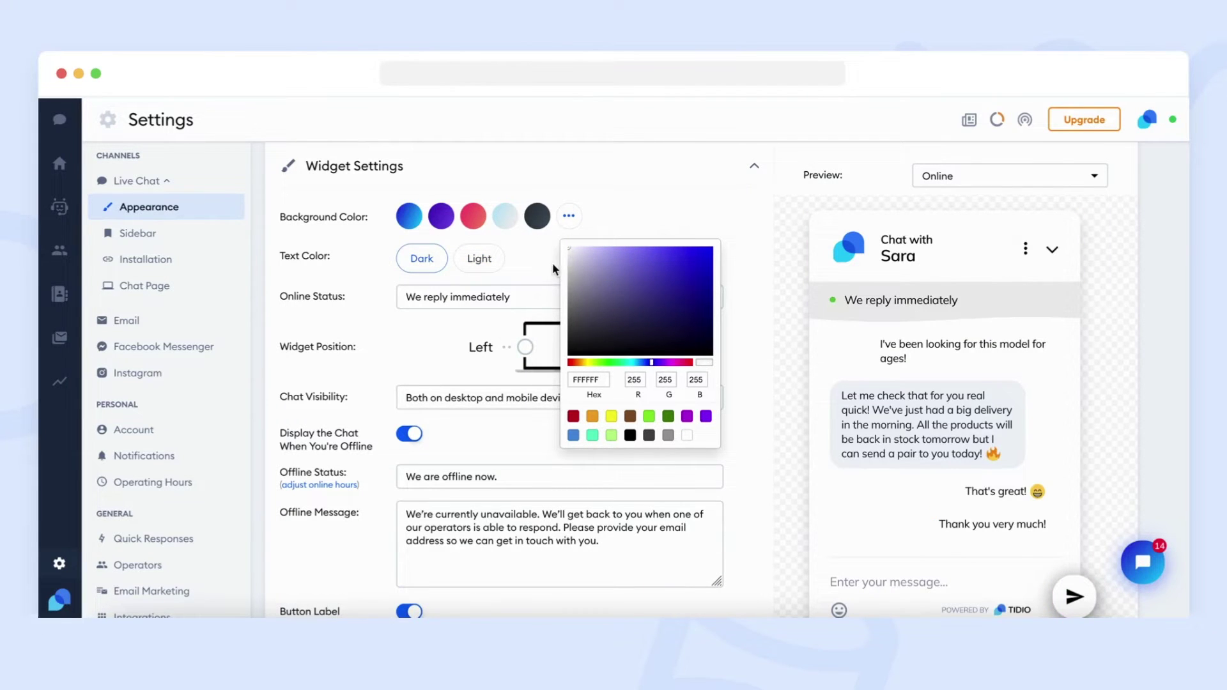
# Toggle text color Light then Dark, and set the dark-blue gradient background
pyautogui.click(480, 258)
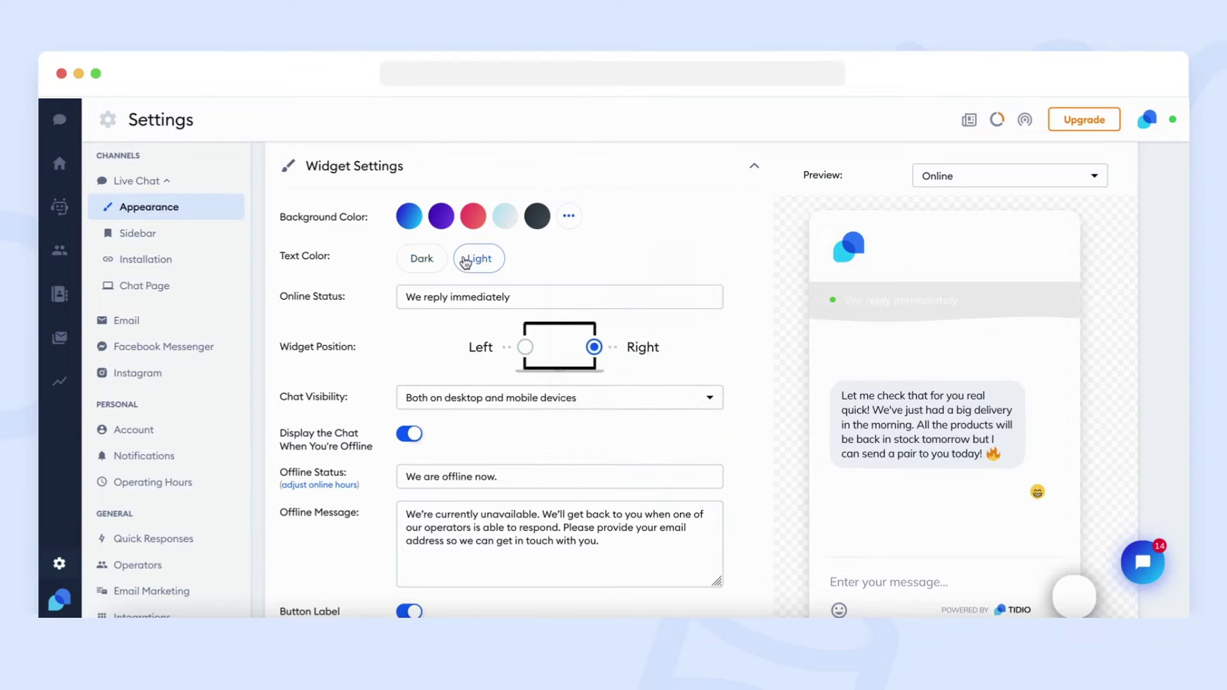
pyautogui.click(415, 259)
pyautogui.click(569, 216)
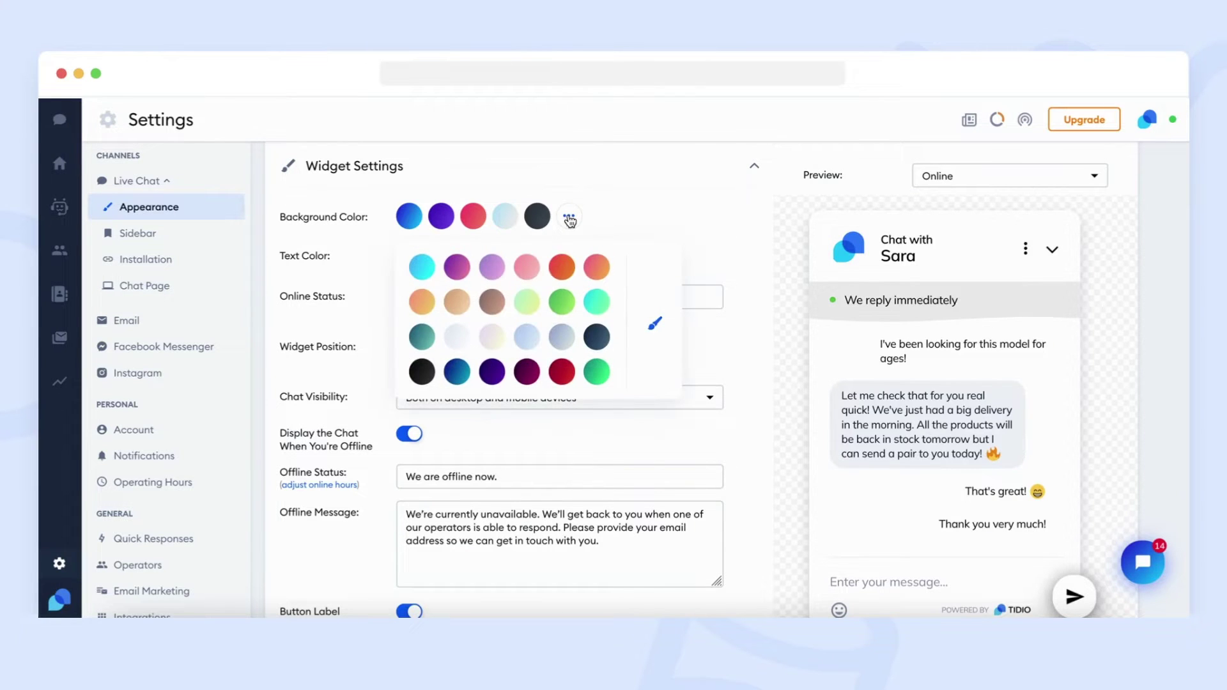
pyautogui.click(457, 376)
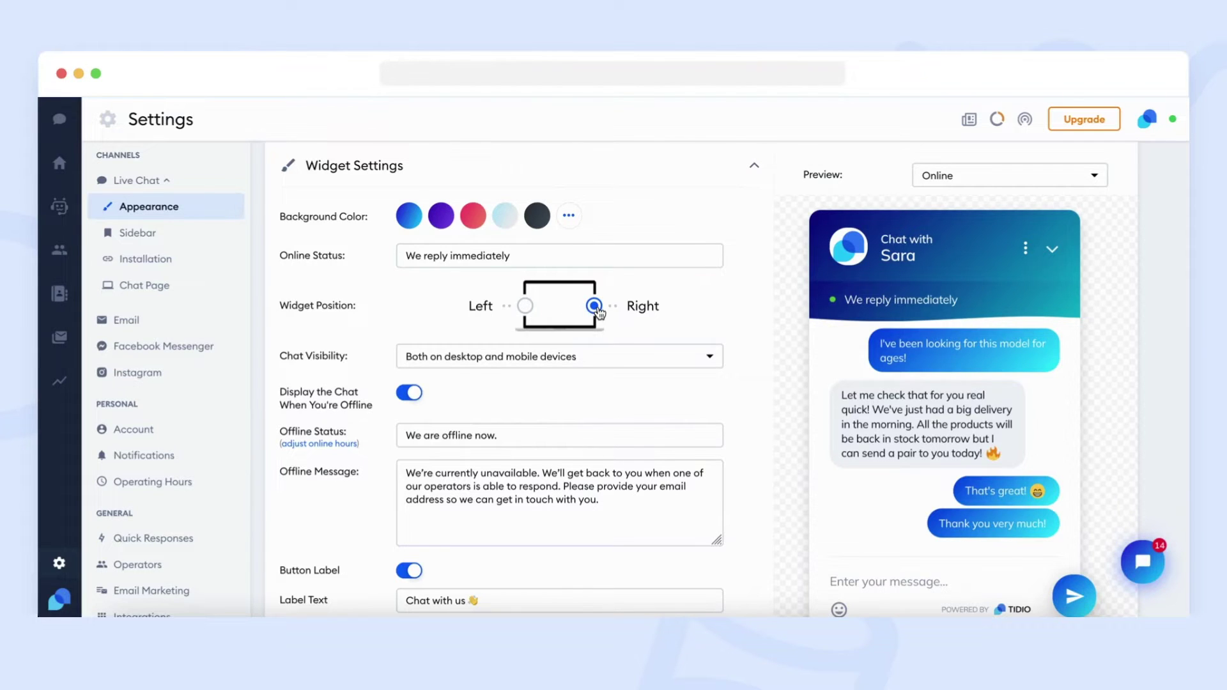
# Set Widget Position to Left, and keep the Mobile Widget button position on Right
pyautogui.click(526, 306)
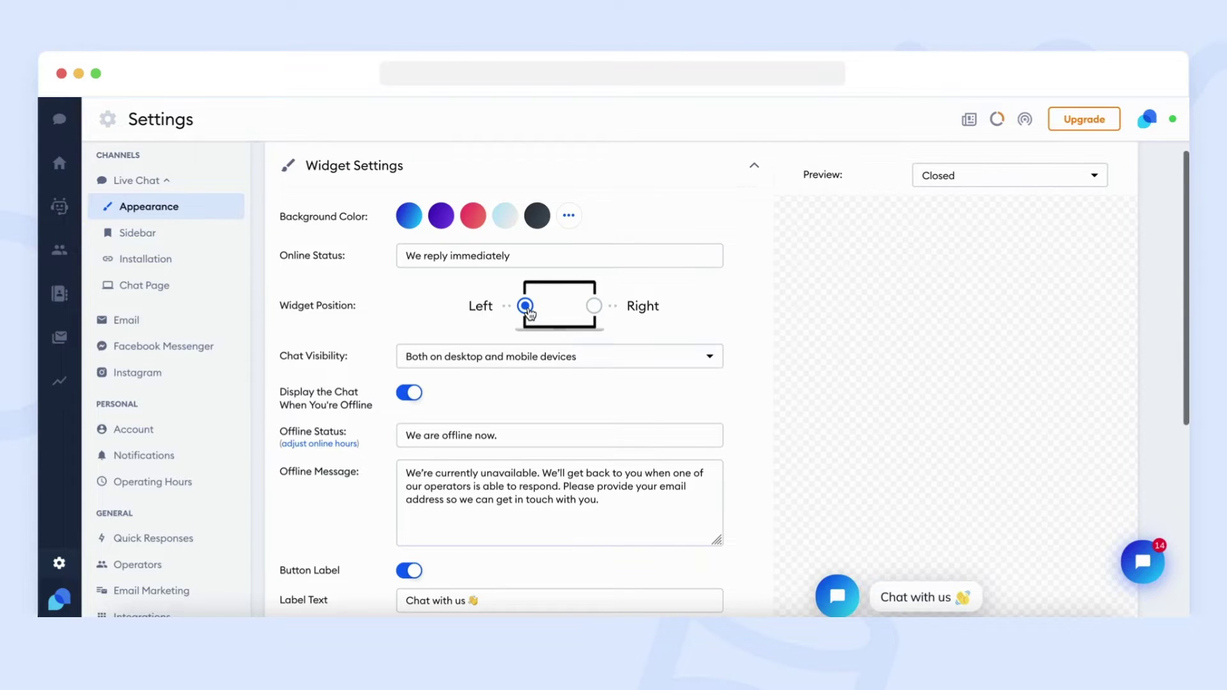
pyautogui.scroll(-5, 526, 309)
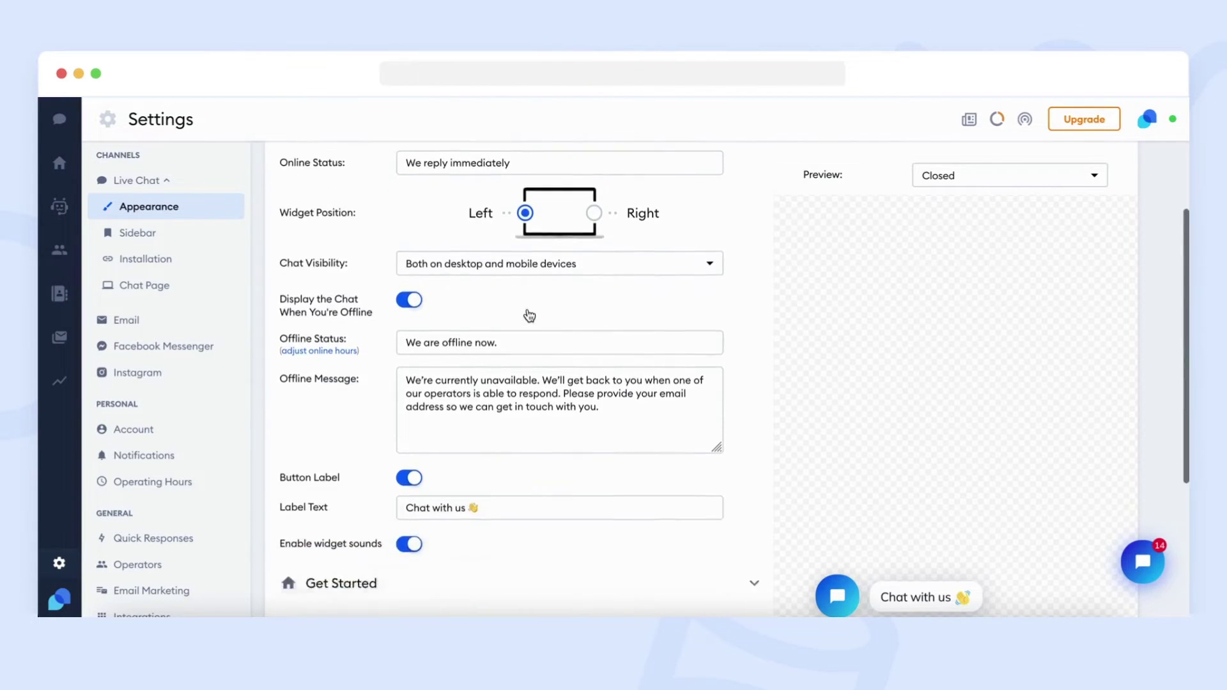
pyautogui.click(416, 427)
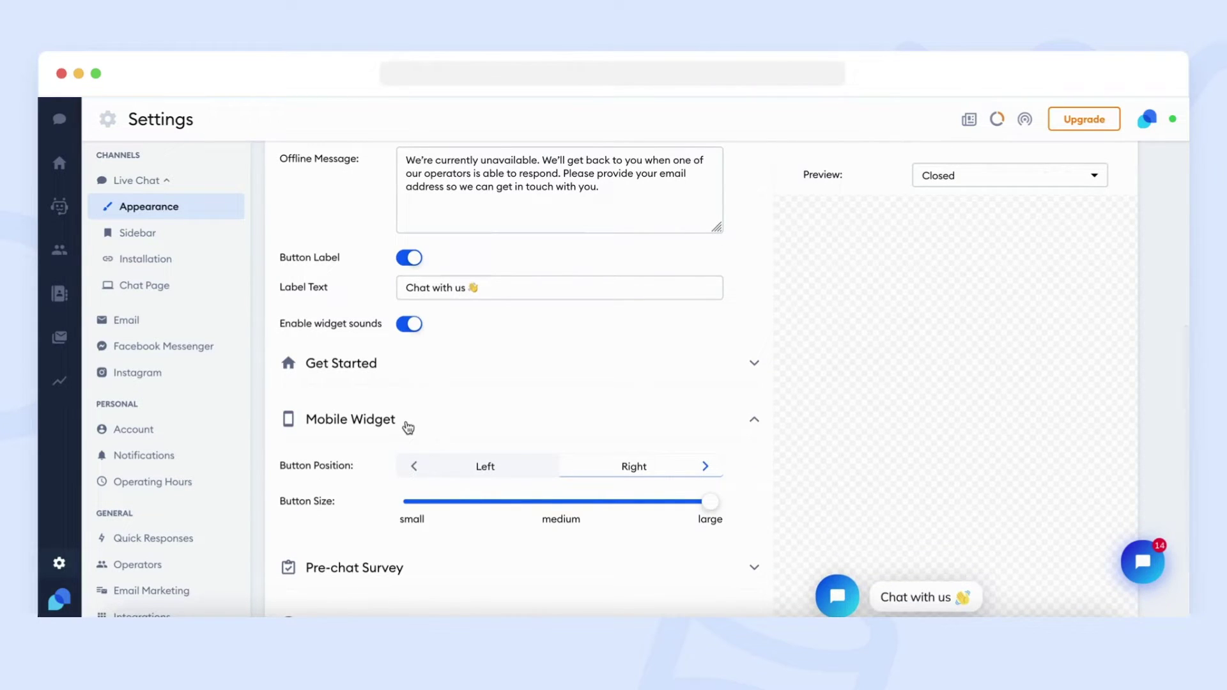
pyautogui.click(467, 467)
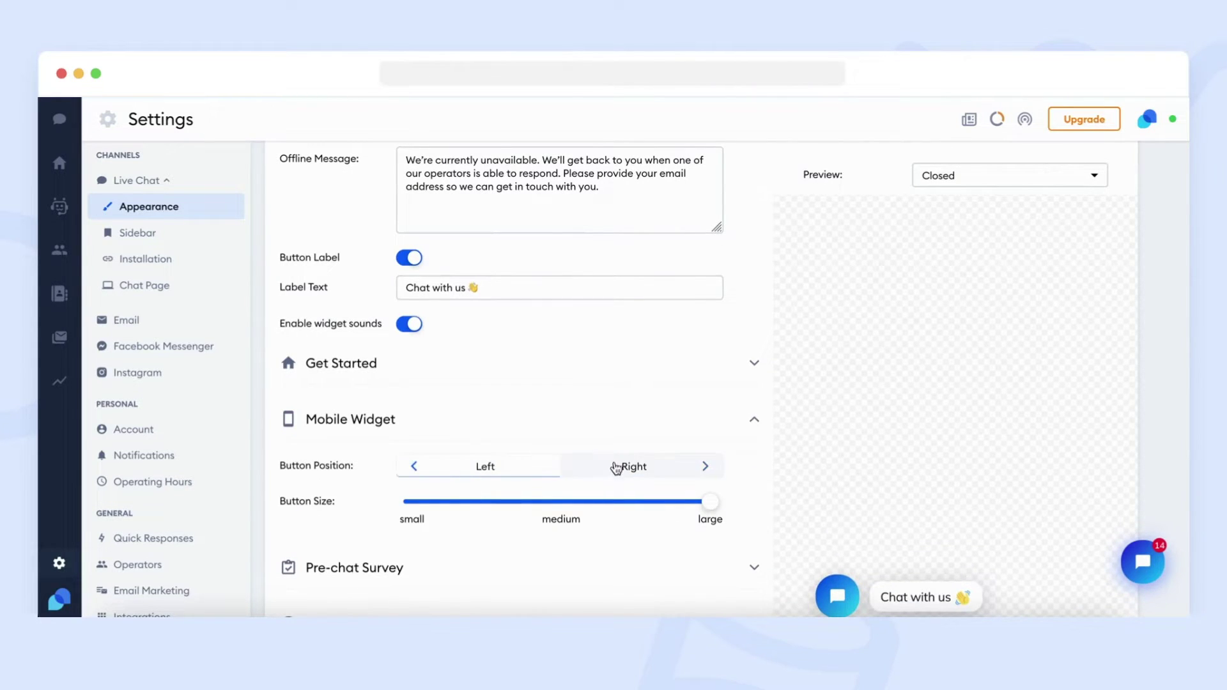
pyautogui.click(621, 467)
pyautogui.click(384, 421)
pyautogui.scroll(5, 384, 423)
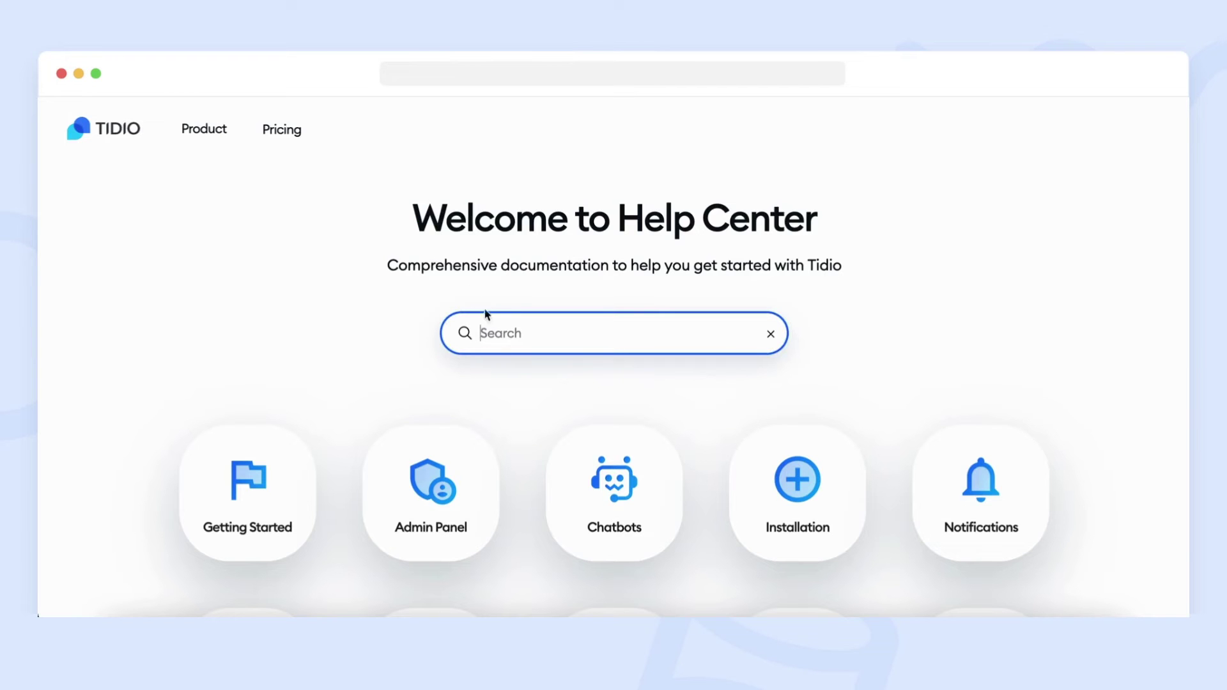
# Search Help Center for 'widget position' and scroll the article down to its CSS code
pyautogui.write('widget')
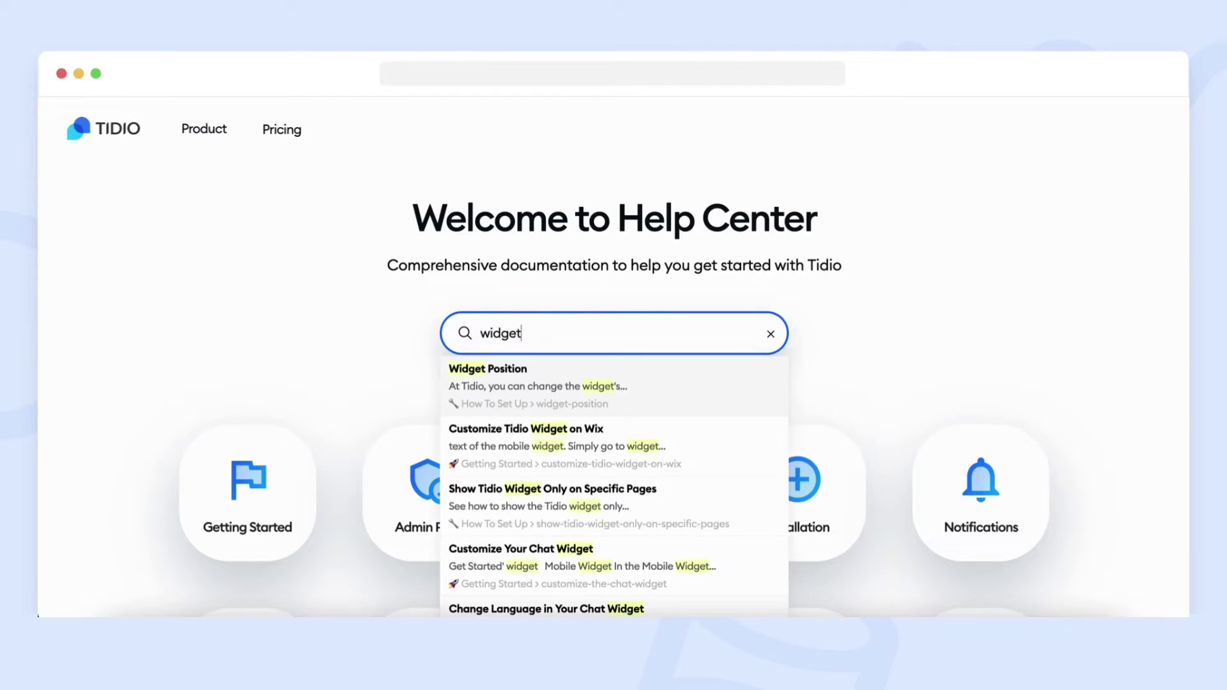
pyautogui.write(' position')
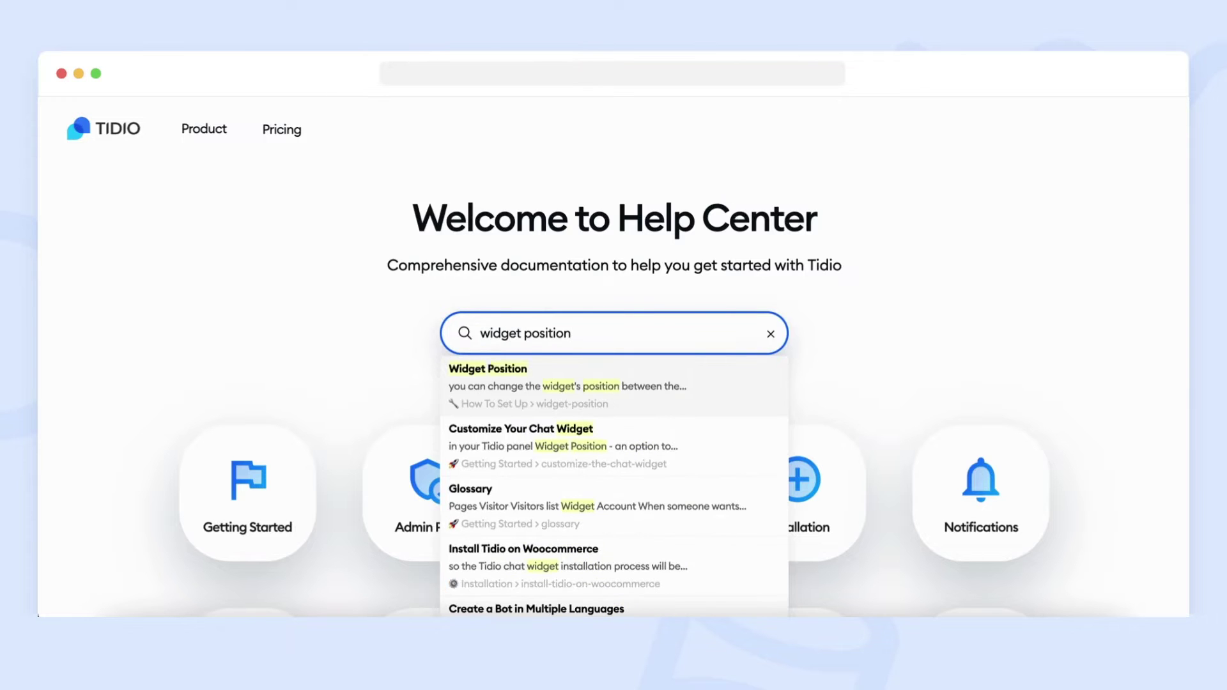
pyautogui.click(517, 390)
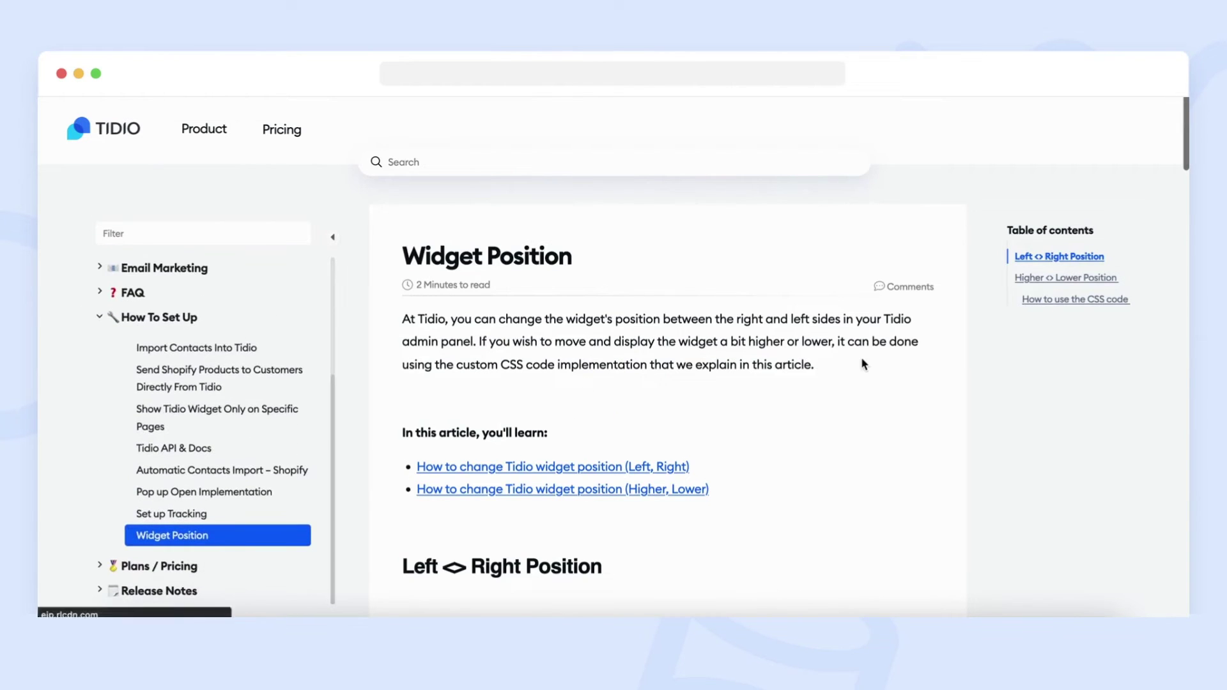
pyautogui.scroll(-2, 861, 359)
pyautogui.scroll(-3, 862, 363)
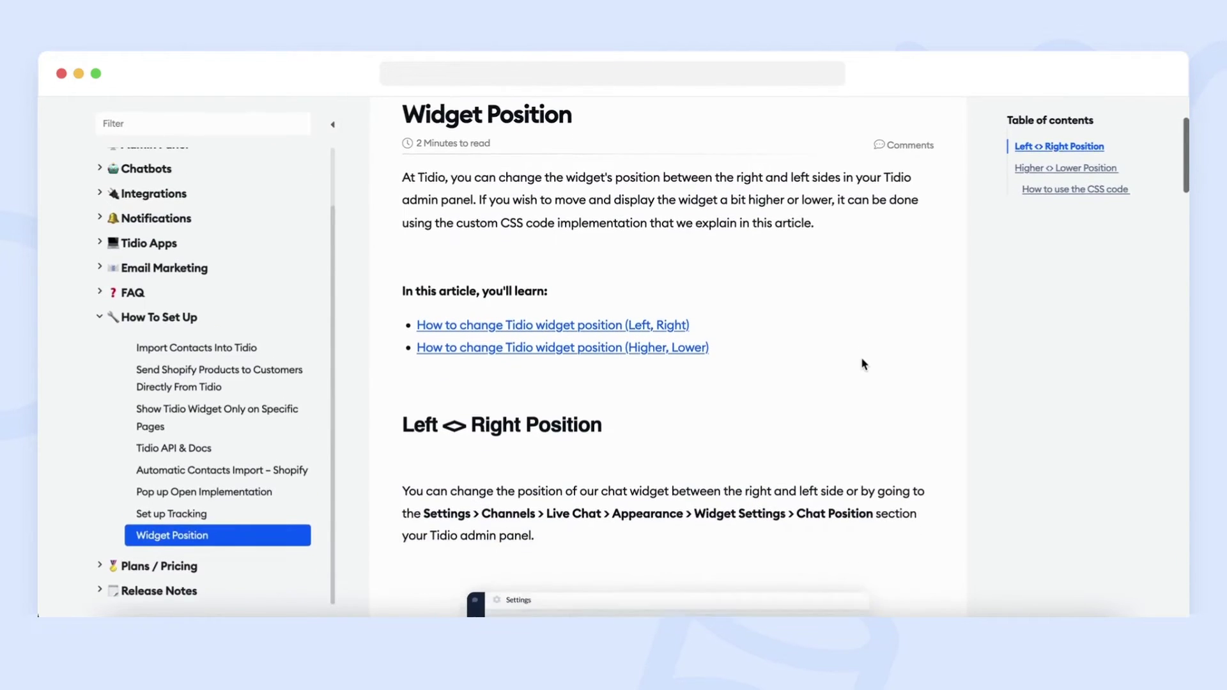
pyautogui.scroll(-2, 861, 363)
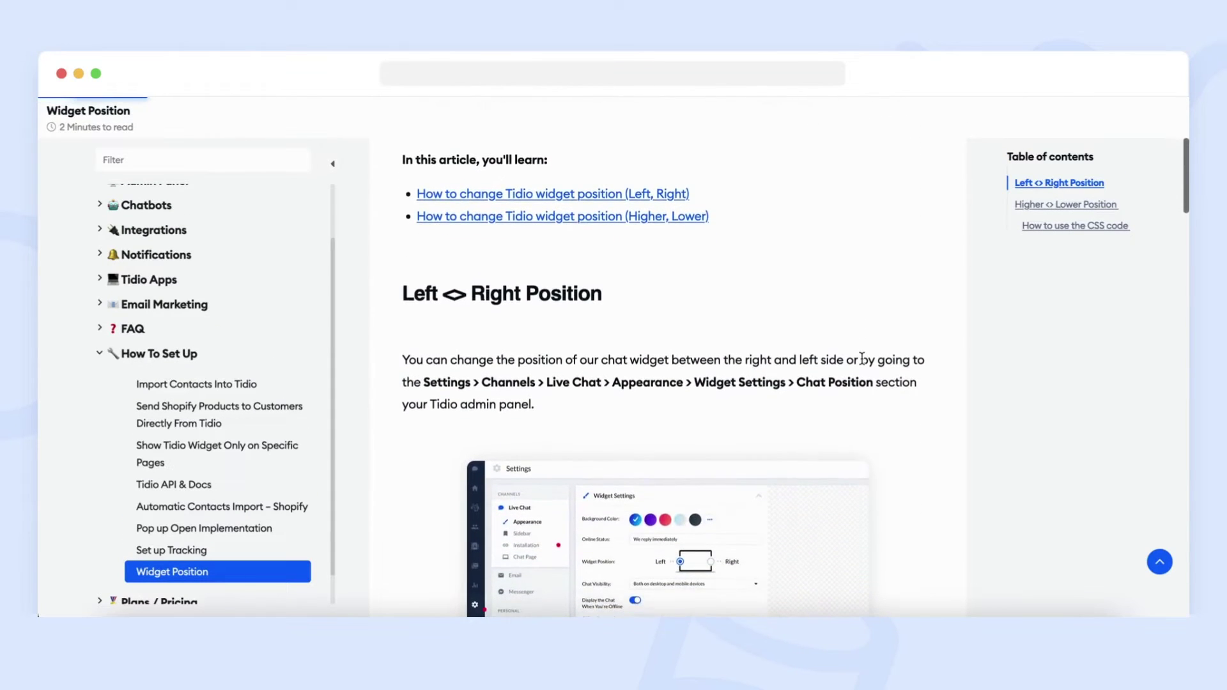
pyautogui.scroll(-1, 862, 363)
pyautogui.scroll(-3, 861, 363)
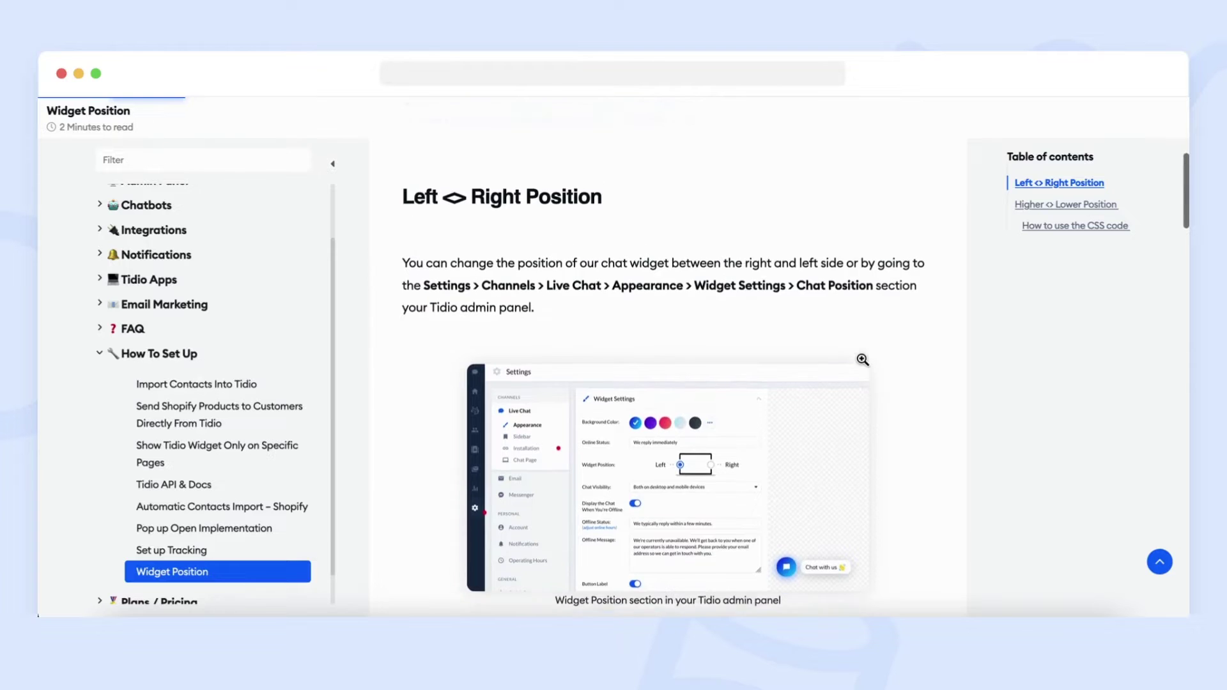
pyautogui.scroll(-8, 862, 360)
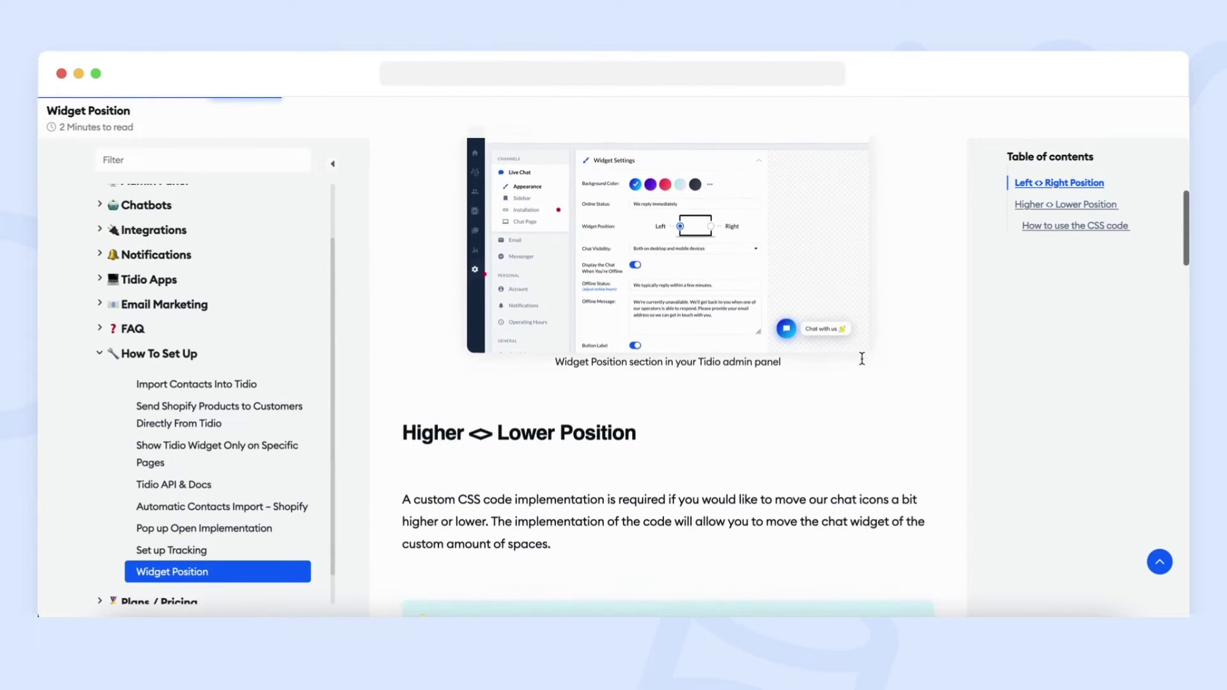
pyautogui.scroll(-8, 862, 361)
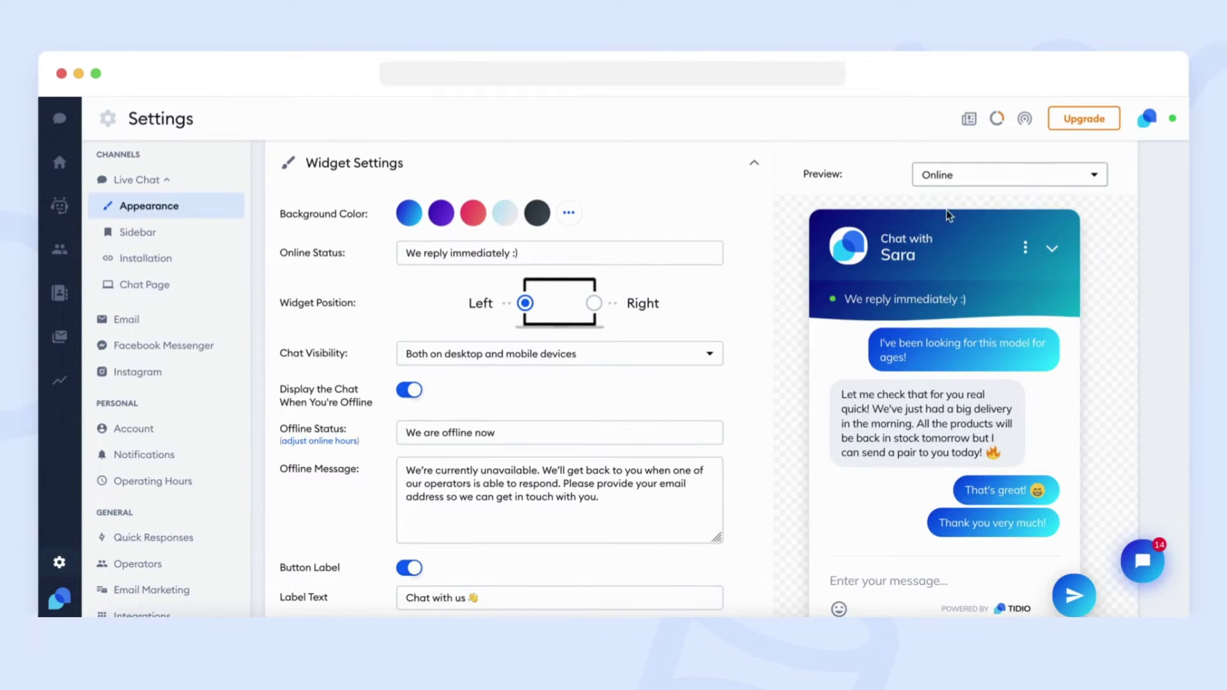
# Switch the preview to Operators are offline, then back to Online
pyautogui.click(946, 175)
pyautogui.click(966, 267)
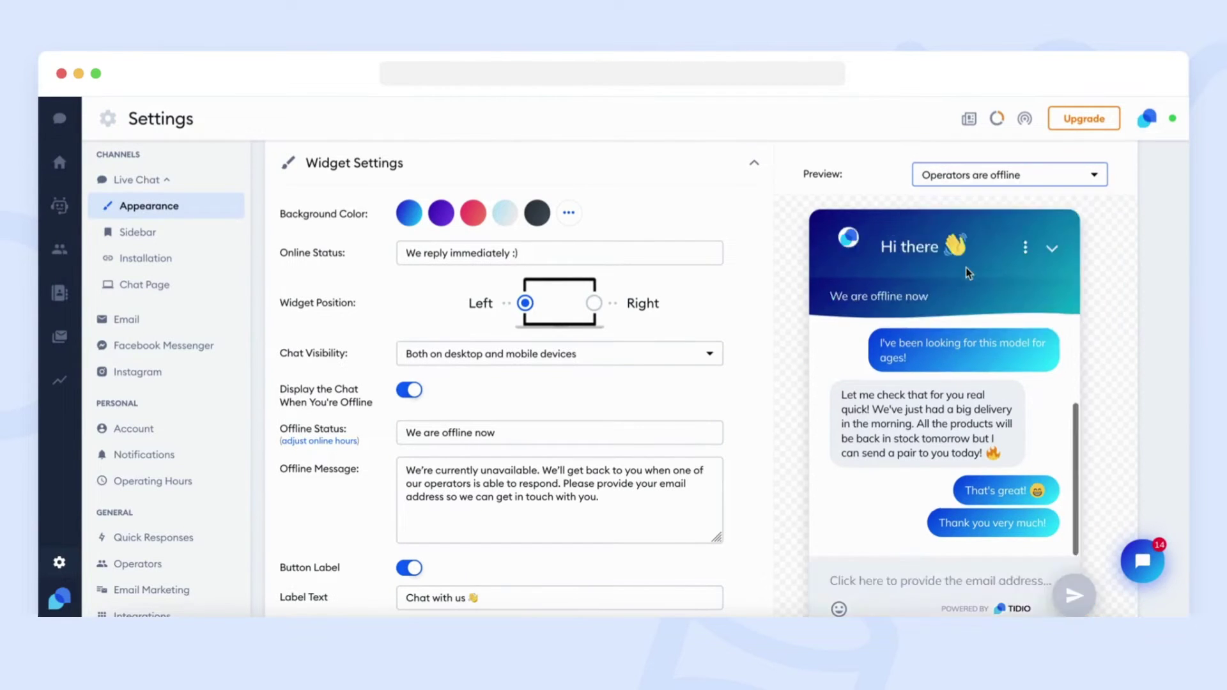
pyautogui.click(968, 179)
pyautogui.click(970, 208)
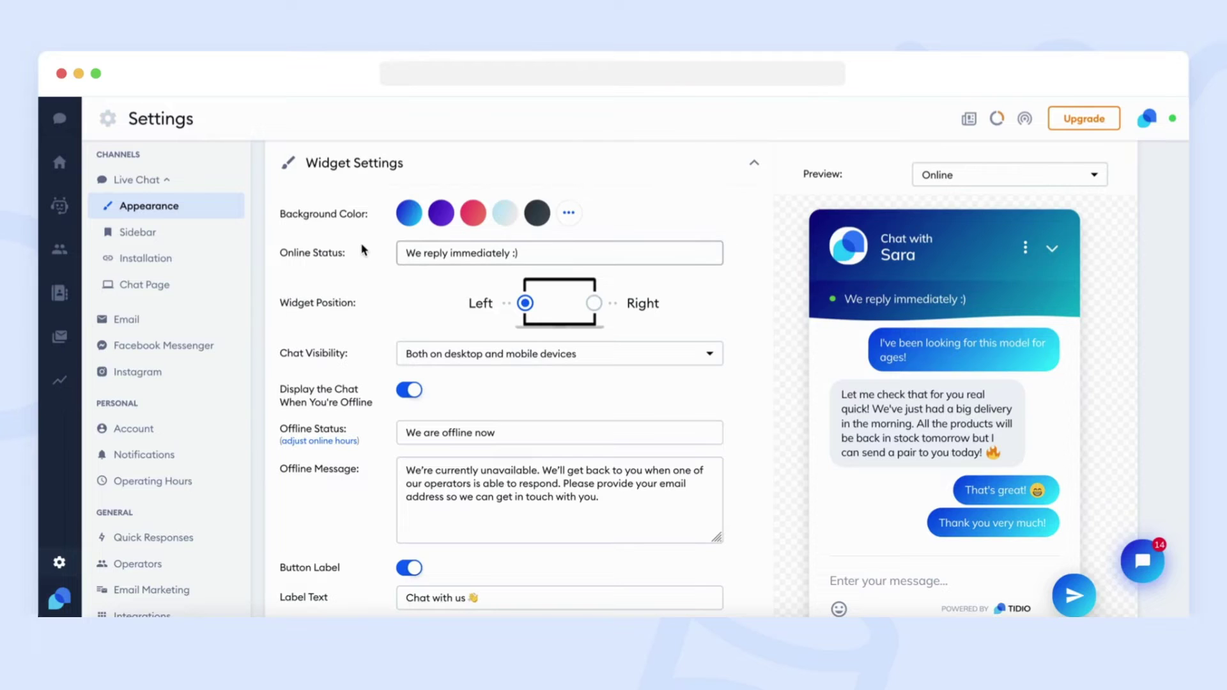
# Review the Online Status and Offline Message text fields
pyautogui.moveTo(367, 253); pyautogui.dragTo(278, 253)
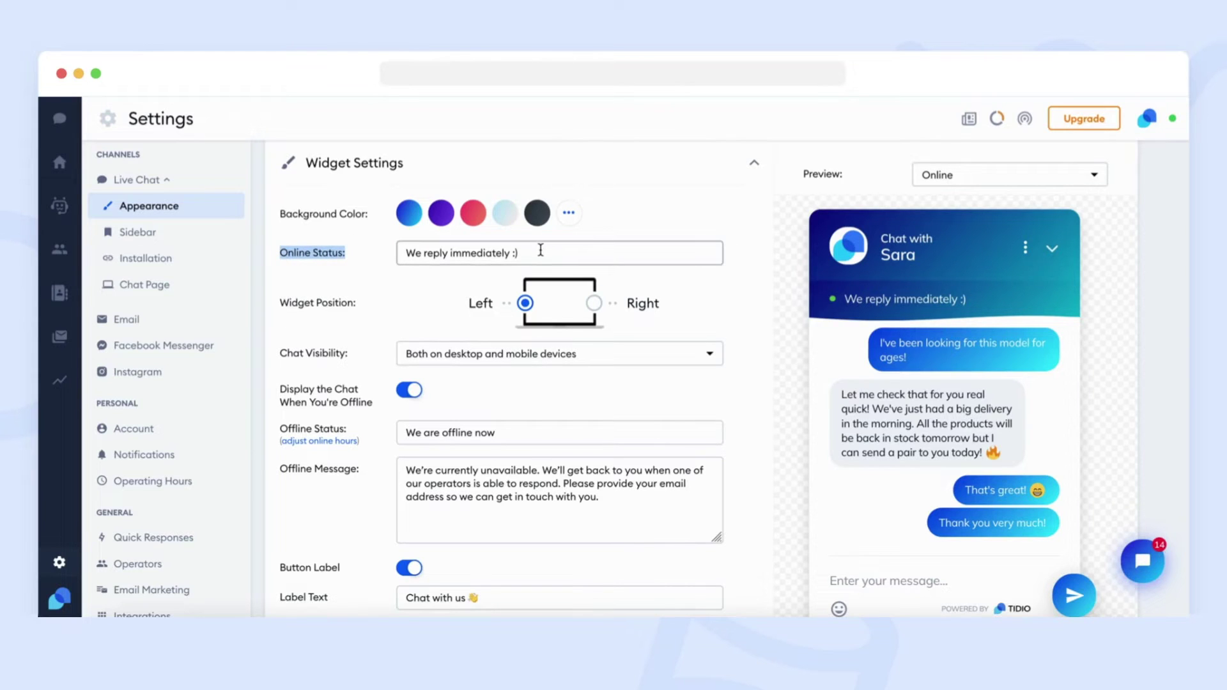
pyautogui.click(540, 250)
pyautogui.press('BackSpace')
pyautogui.press('BackSpace')
pyautogui.press('BackSpace')
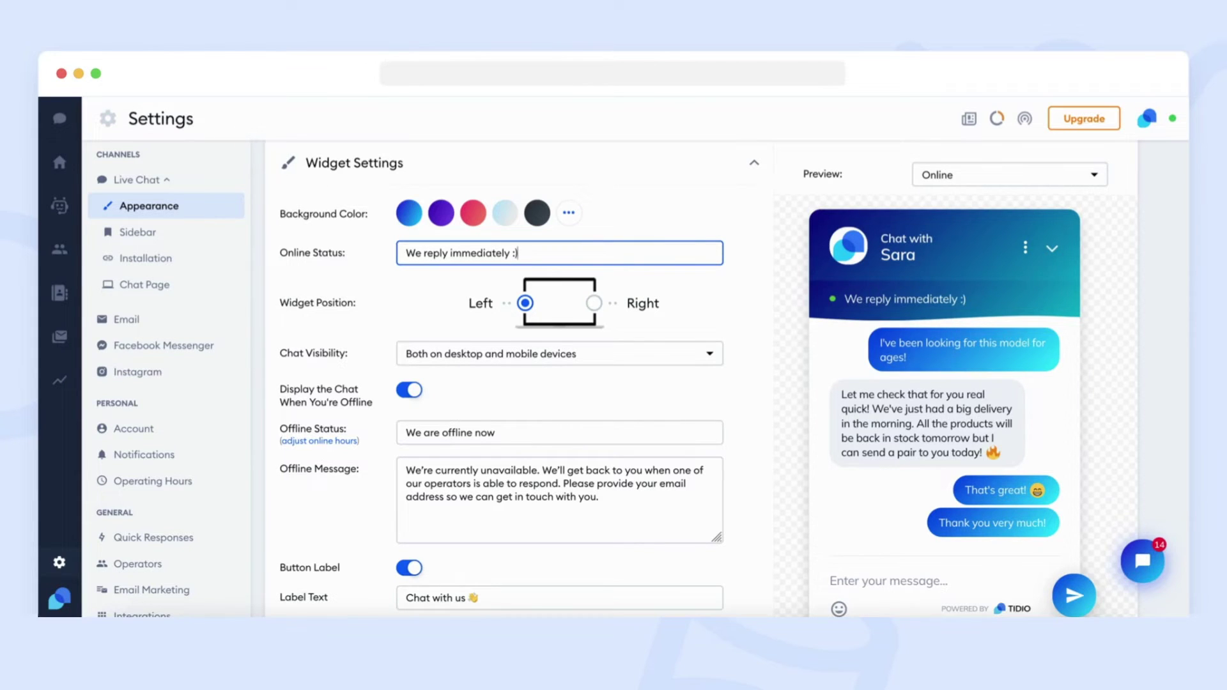
pyautogui.moveTo(361, 470); pyautogui.dragTo(278, 470)
pyautogui.click(595, 497)
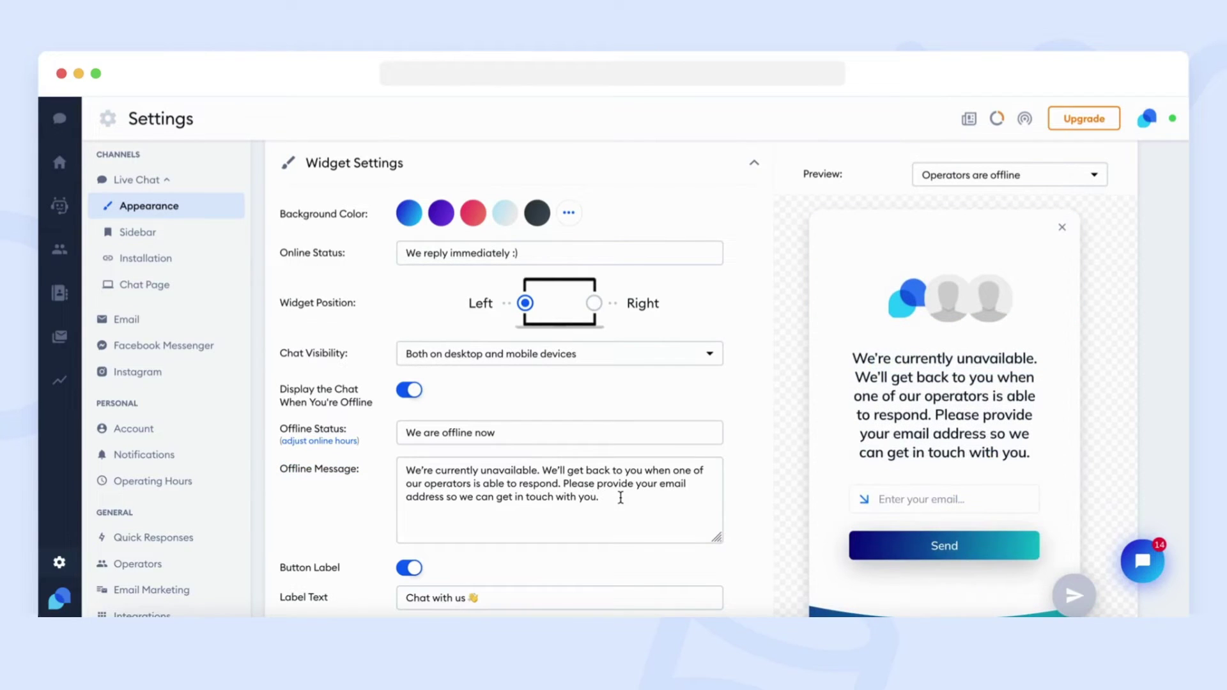
pyautogui.moveTo(620, 497); pyautogui.dragTo(405, 460)
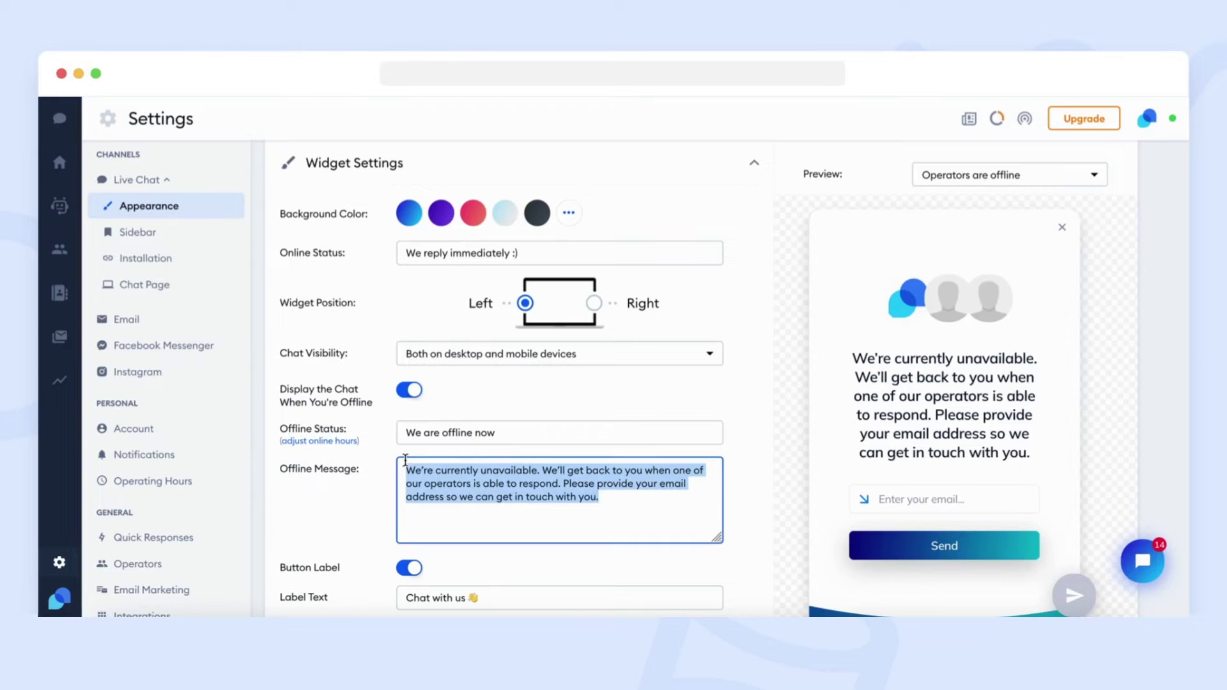
pyautogui.click(635, 509)
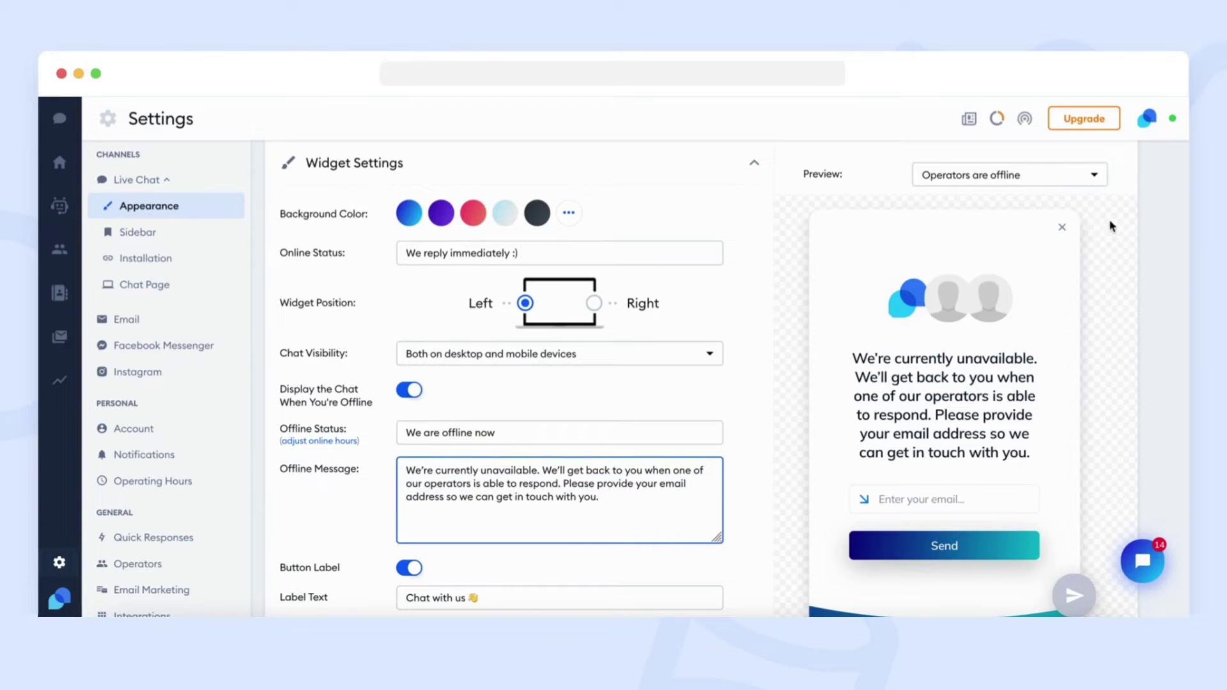
pyautogui.click(1065, 229)
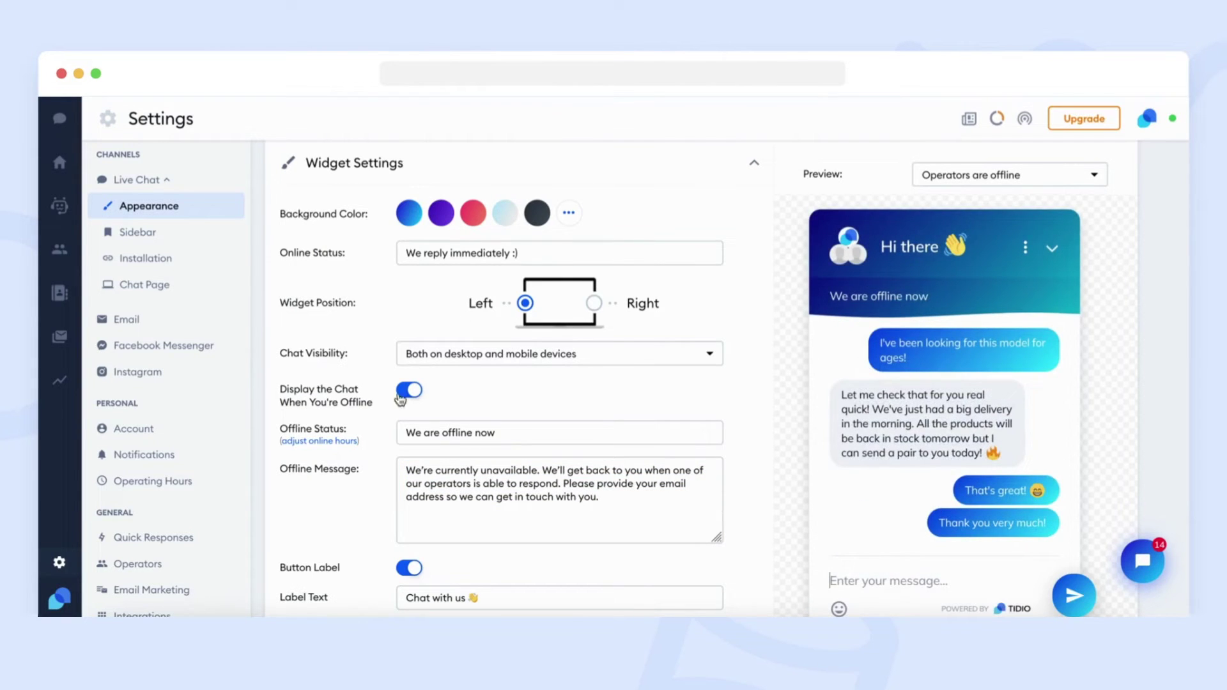
# Select and review the Offline Status text 'We are offline now'
pyautogui.moveTo(364, 433); pyautogui.dragTo(272, 431)
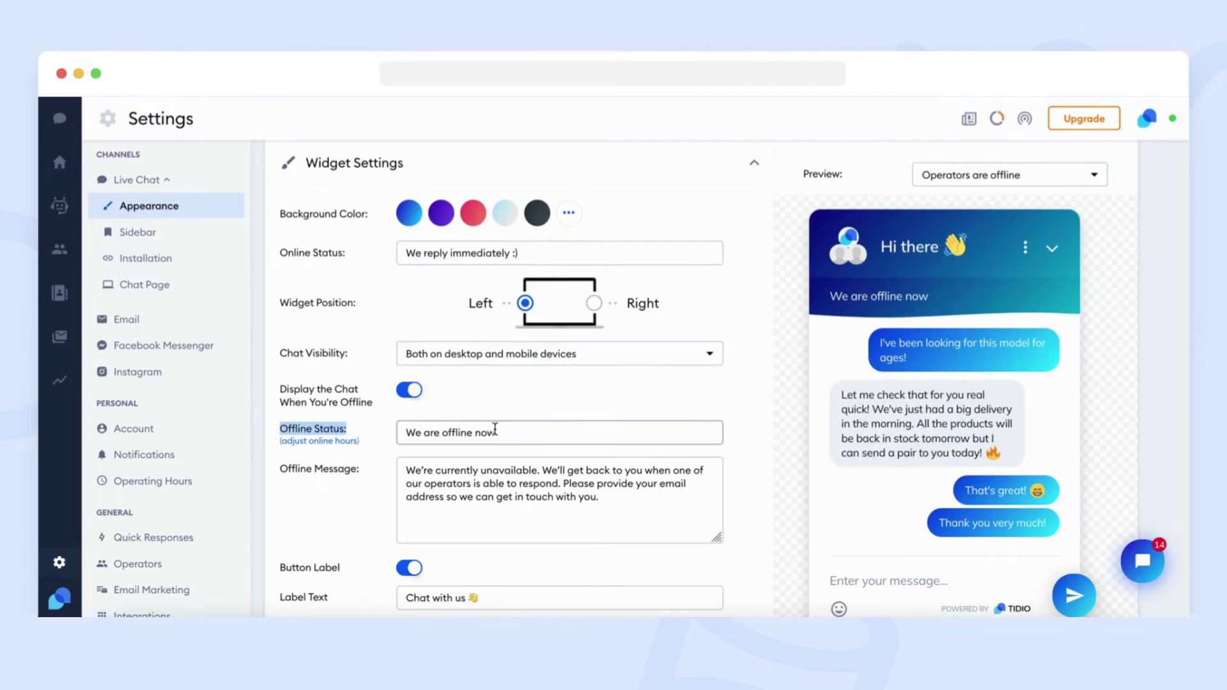
pyautogui.moveTo(509, 432); pyautogui.dragTo(404, 436)
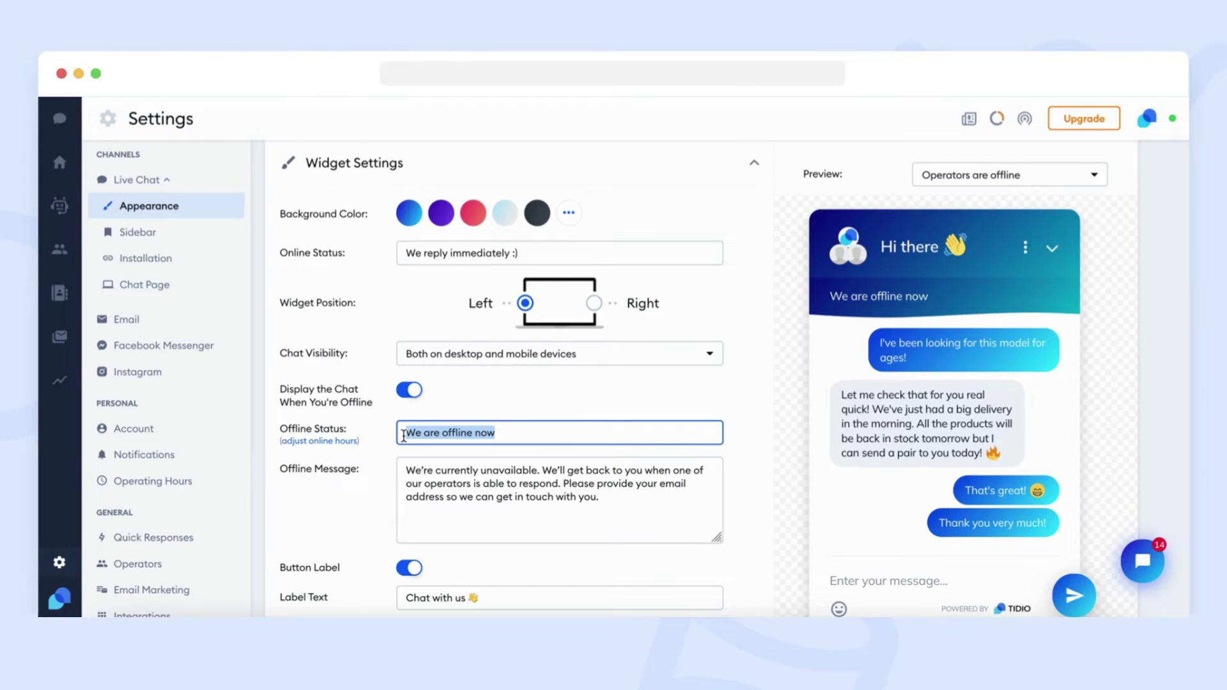
pyautogui.click(374, 496)
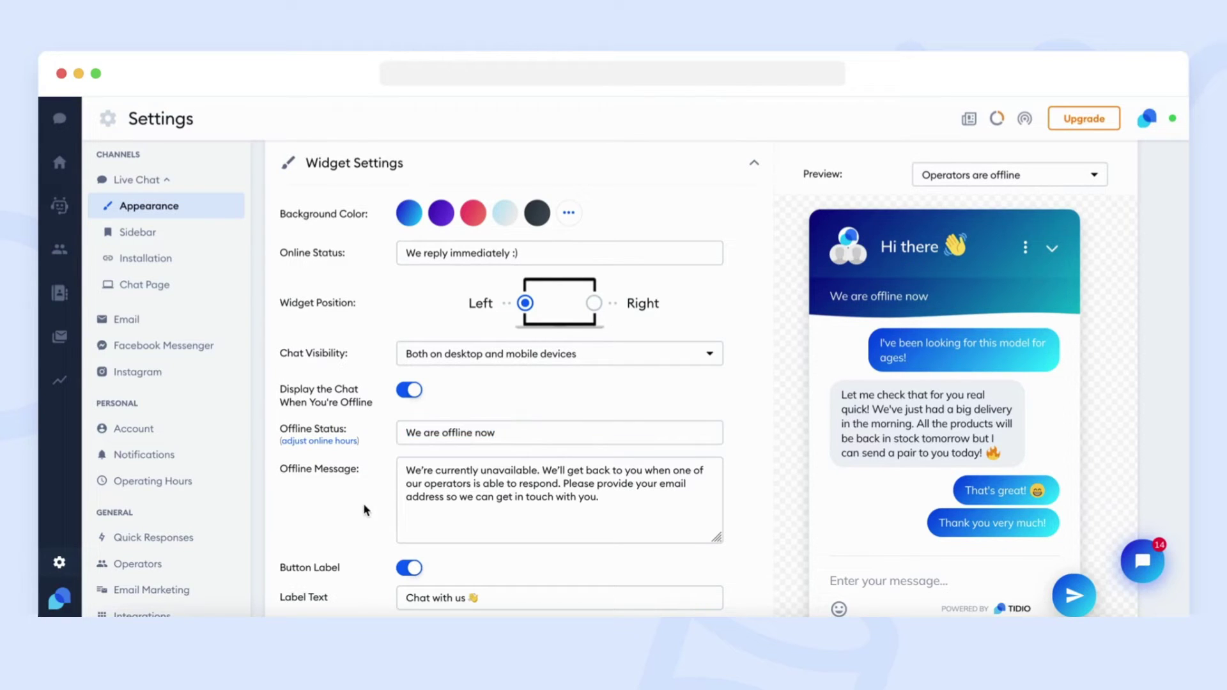
pyautogui.scroll(-2, 396, 486)
pyautogui.click(411, 481)
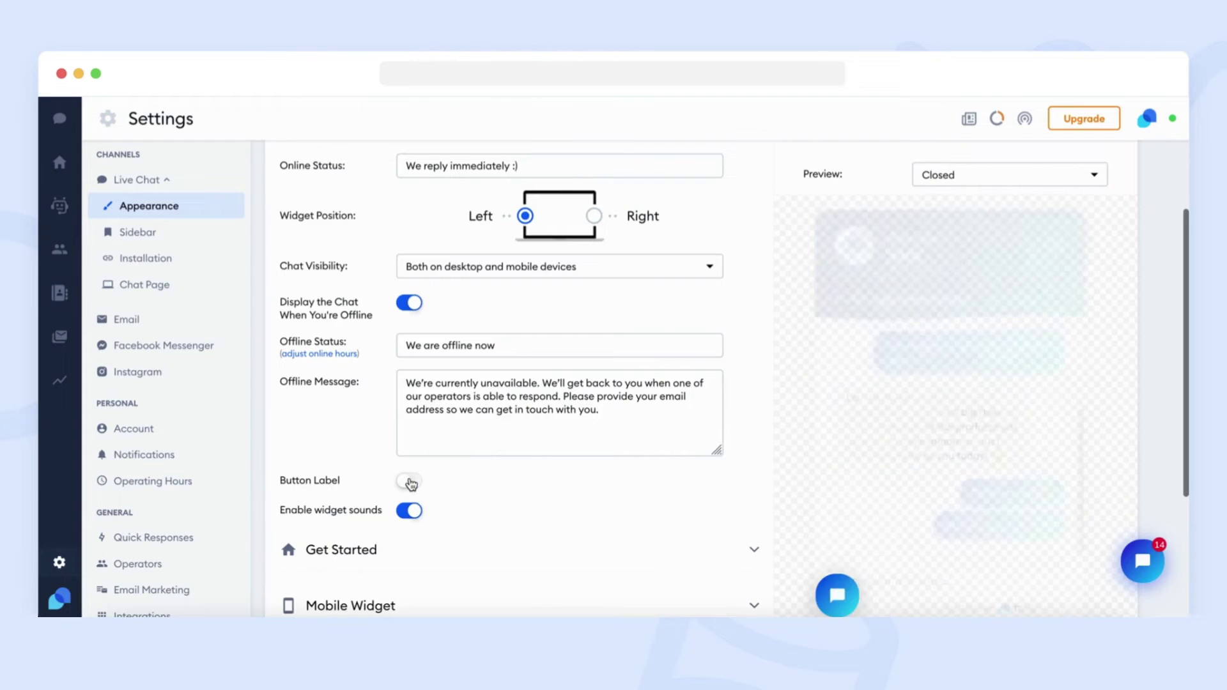
pyautogui.click(411, 482)
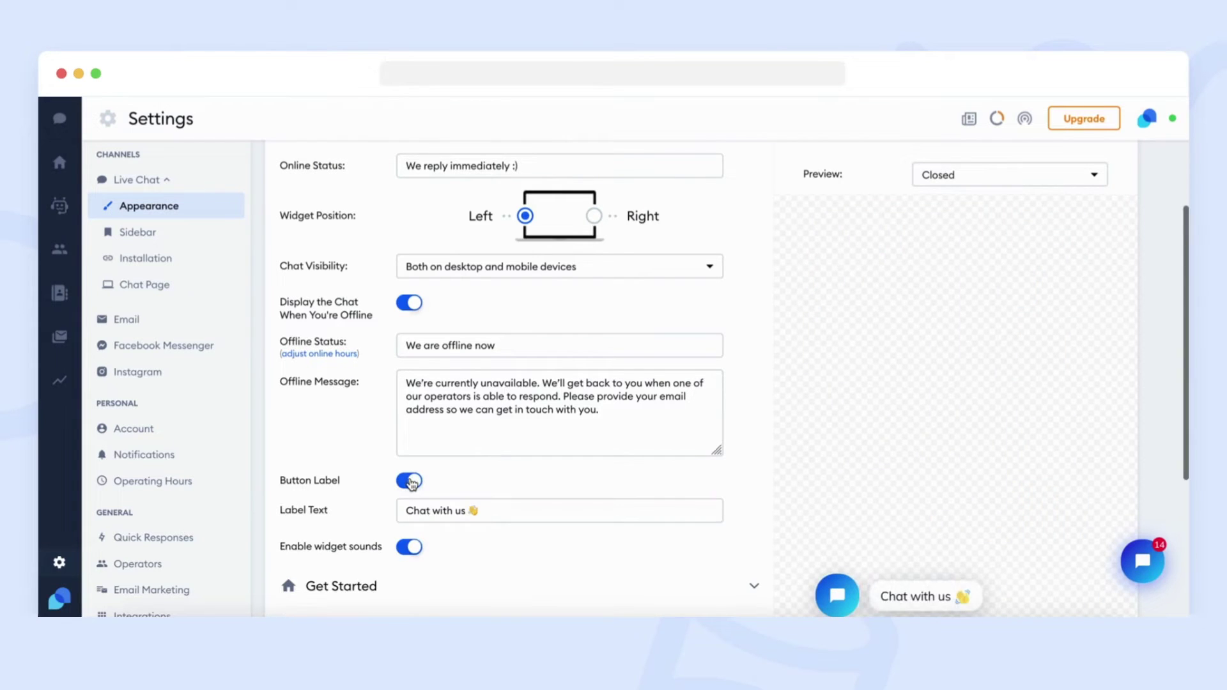
pyautogui.click(488, 511)
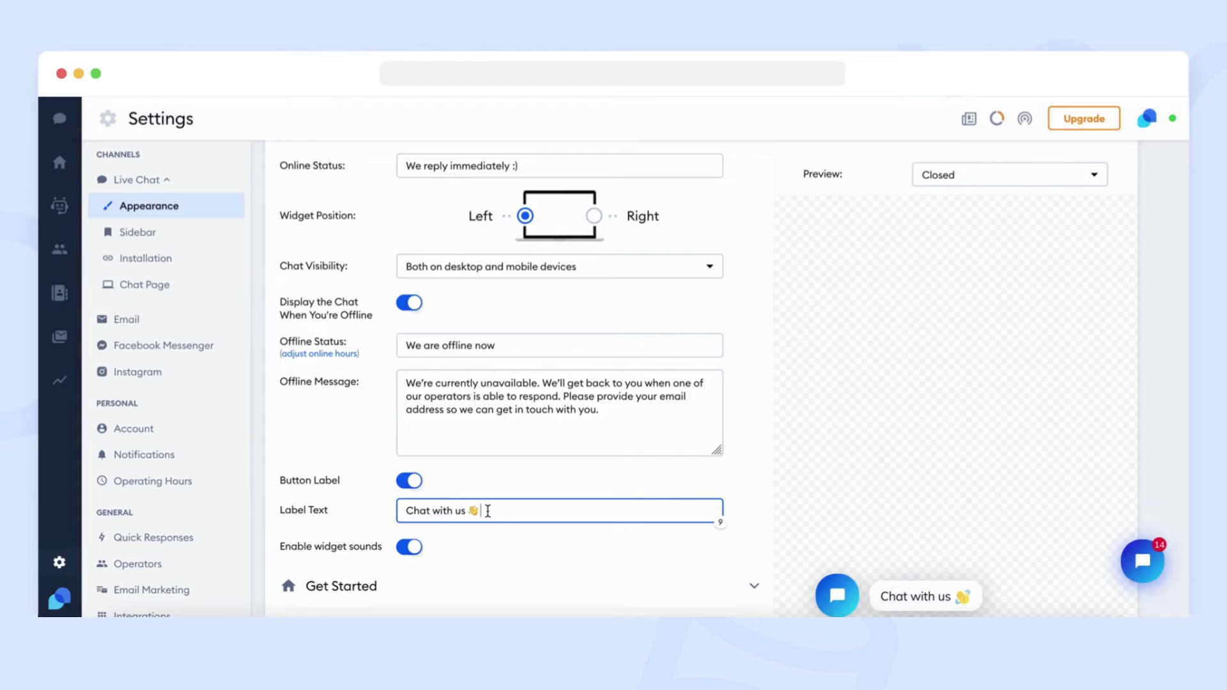
pyautogui.write(':)')
pyautogui.press('BackSpace')
pyautogui.press('BackSpace')
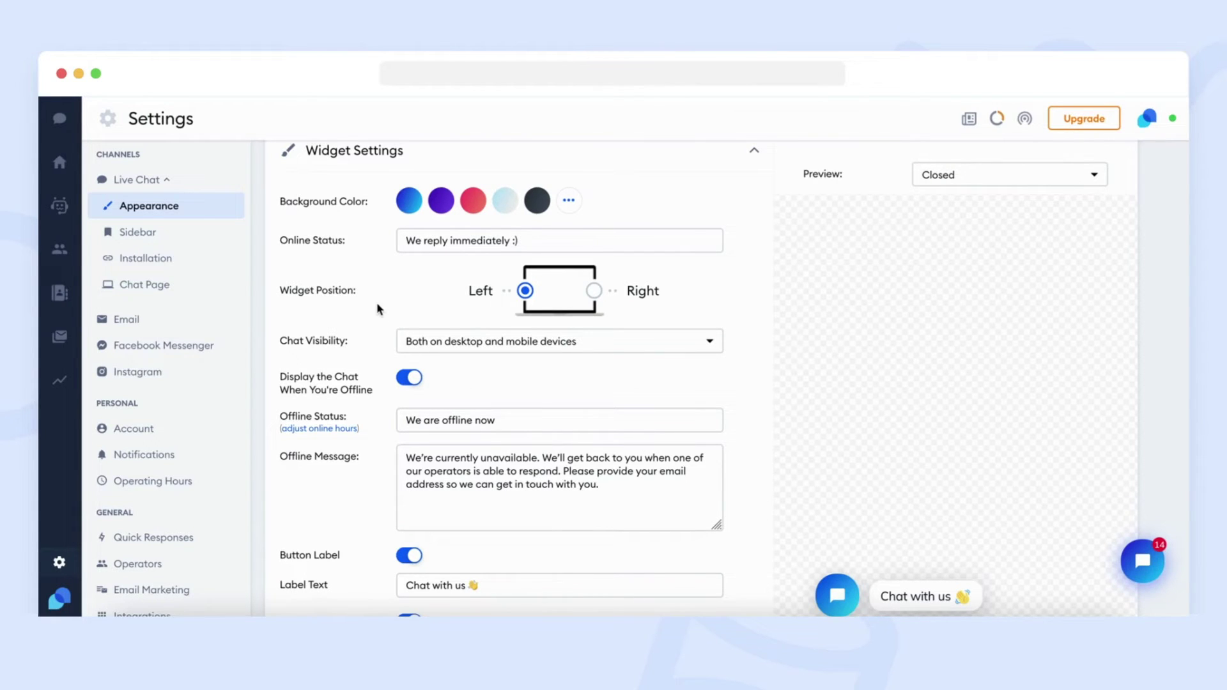
# Highlight the Chat Visibility setting and try hiding the widget
pyautogui.doubleClick(282, 346)
pyautogui.click(279, 346)
pyautogui.moveTo(279, 346); pyautogui.dragTo(382, 347)
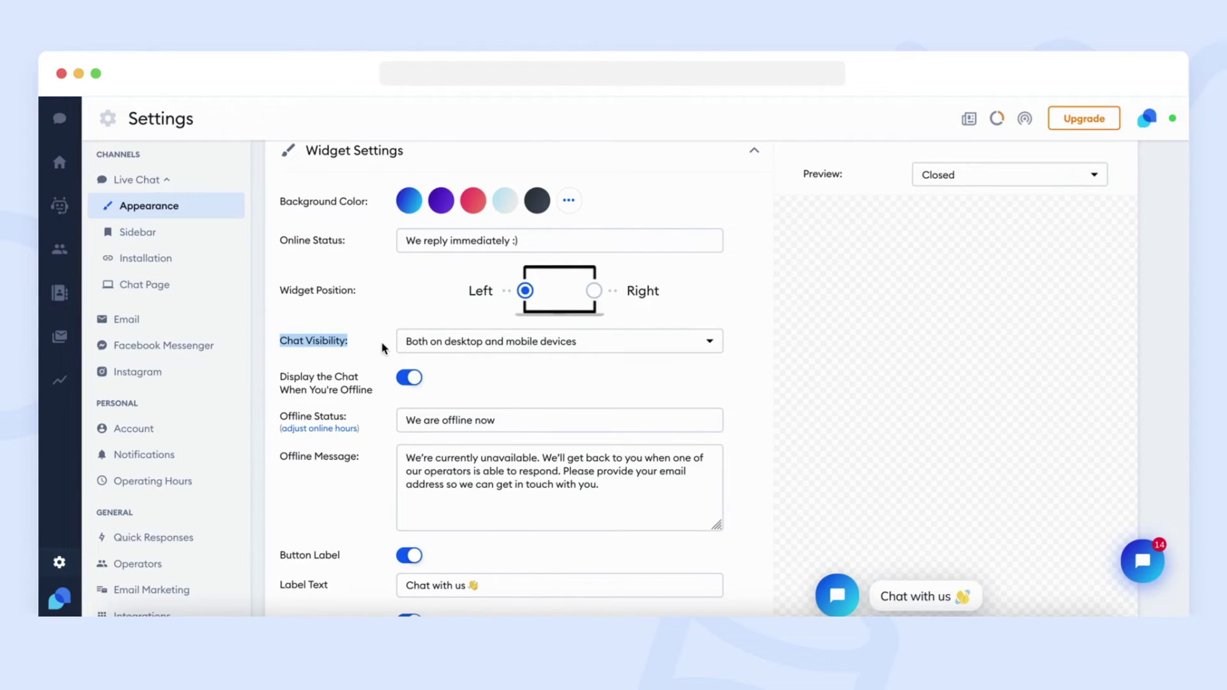
pyautogui.click(709, 343)
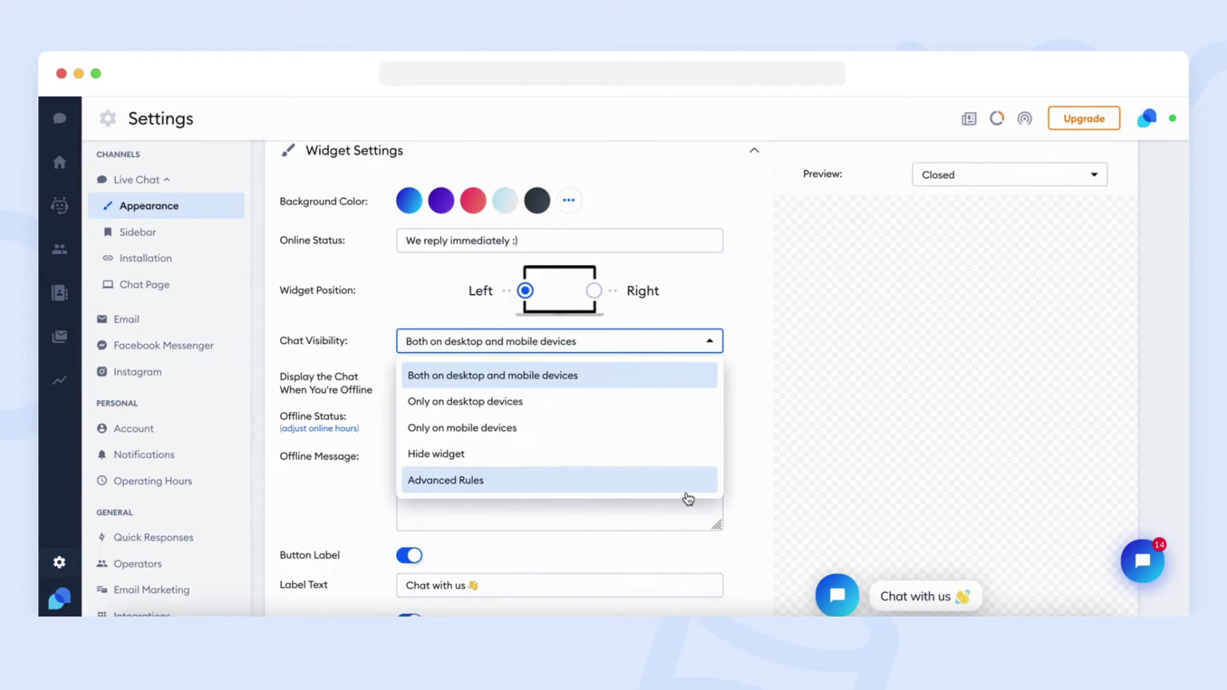
pyautogui.click(685, 466)
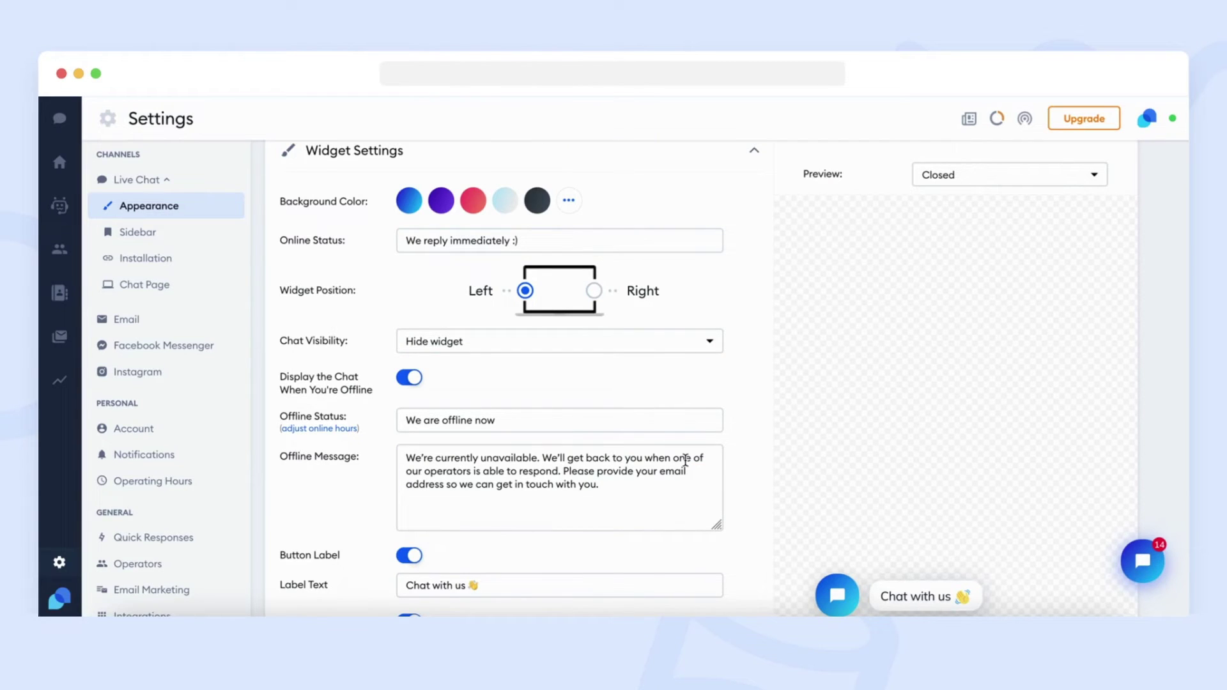
# Try desktop-and-mobile and desktop-only visibility, then choose Advanced Rules
pyautogui.click(676, 341)
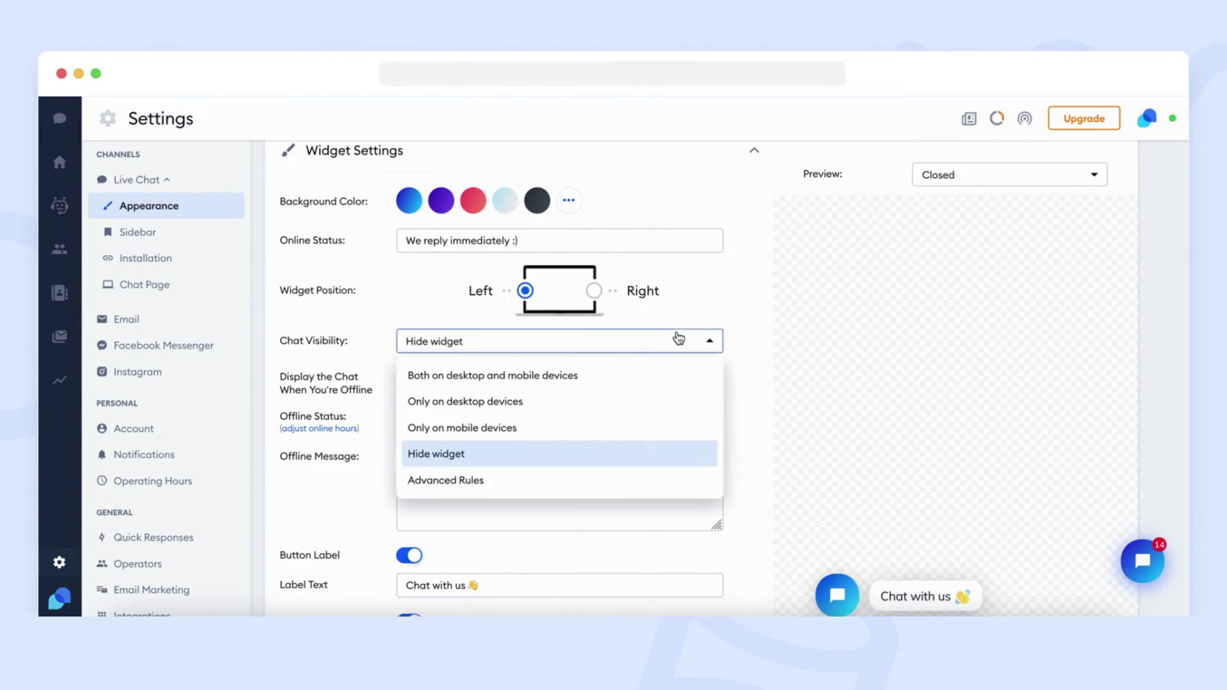
pyautogui.click(680, 384)
pyautogui.click(679, 348)
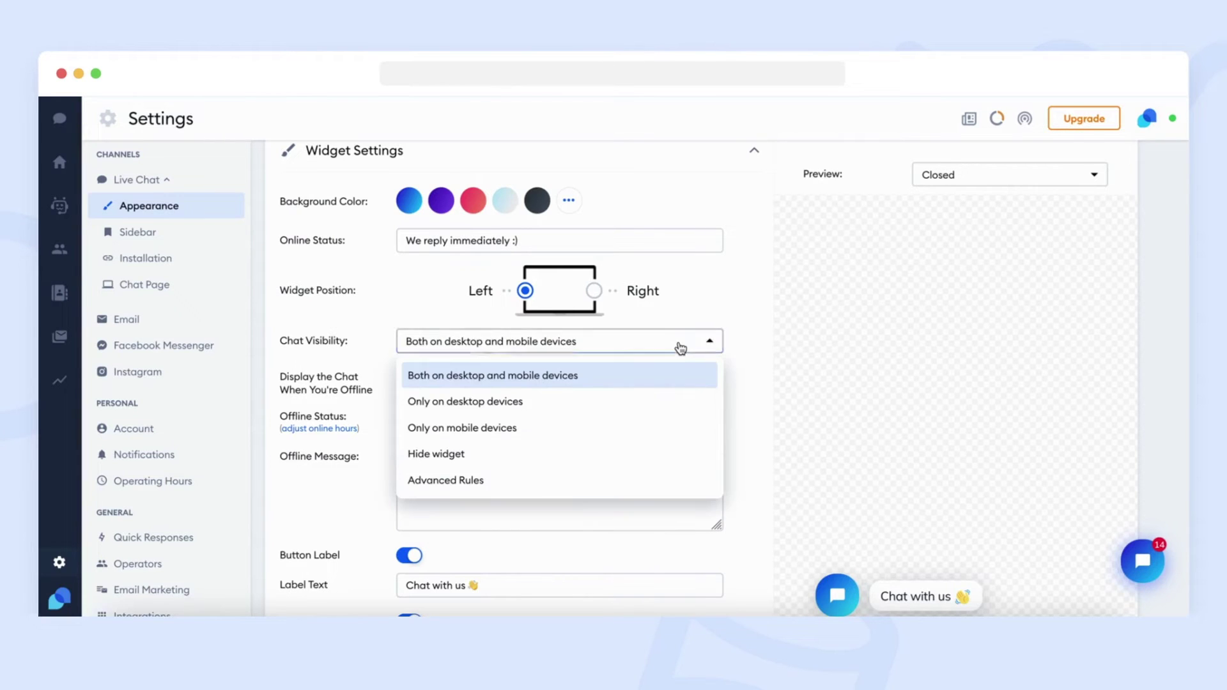
pyautogui.click(675, 400)
pyautogui.click(682, 342)
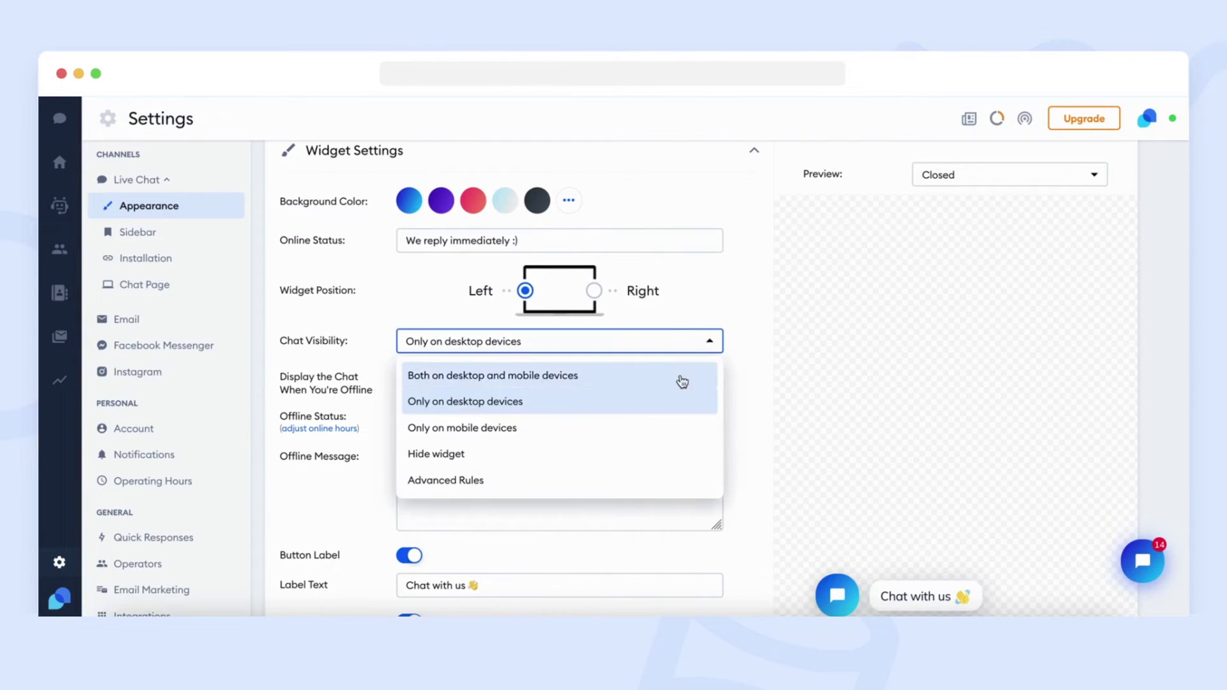
pyautogui.click(682, 382)
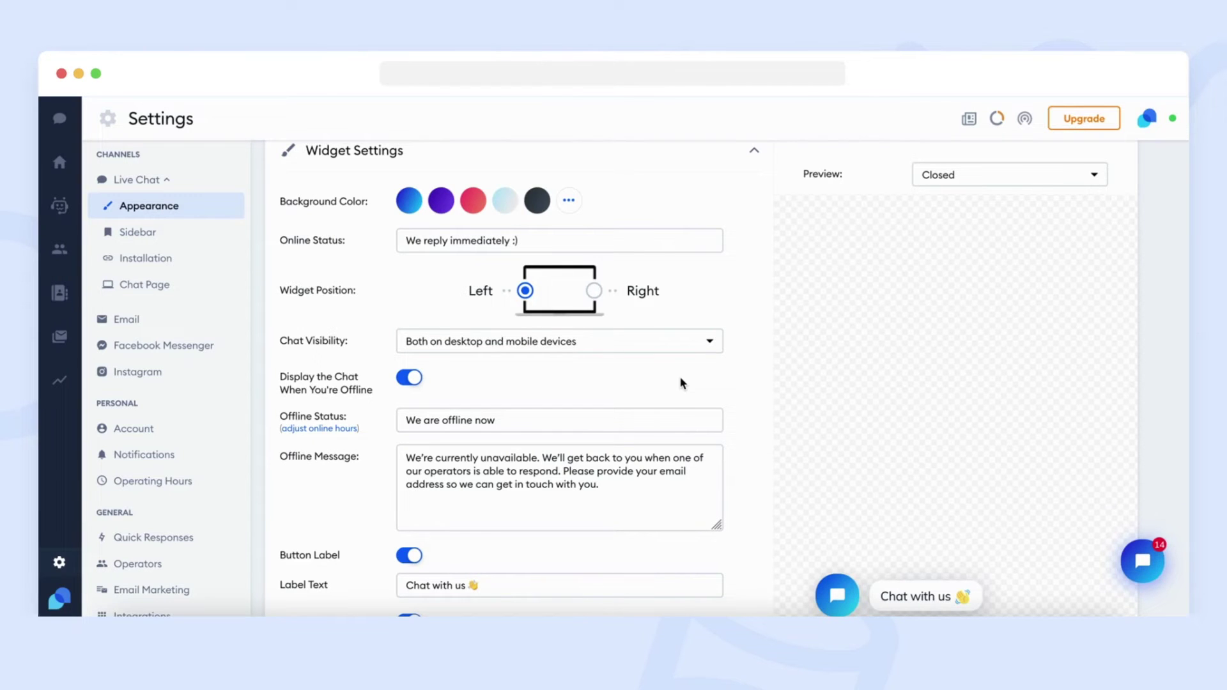
pyautogui.click(677, 349)
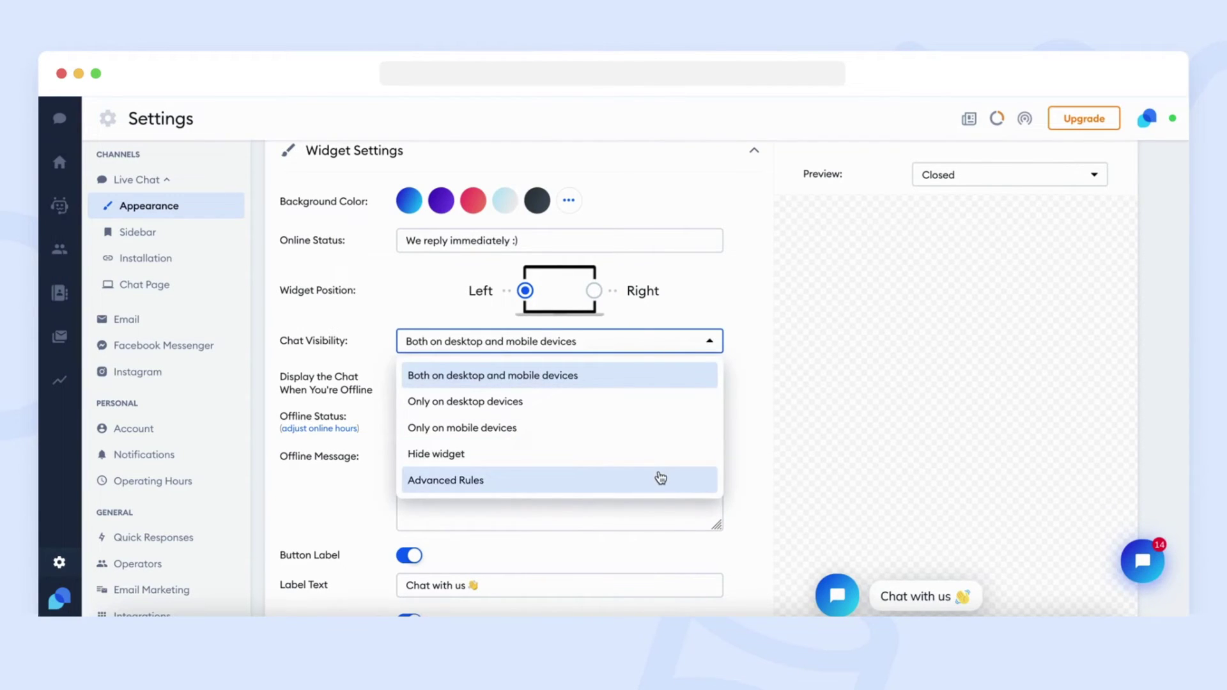
pyautogui.click(661, 478)
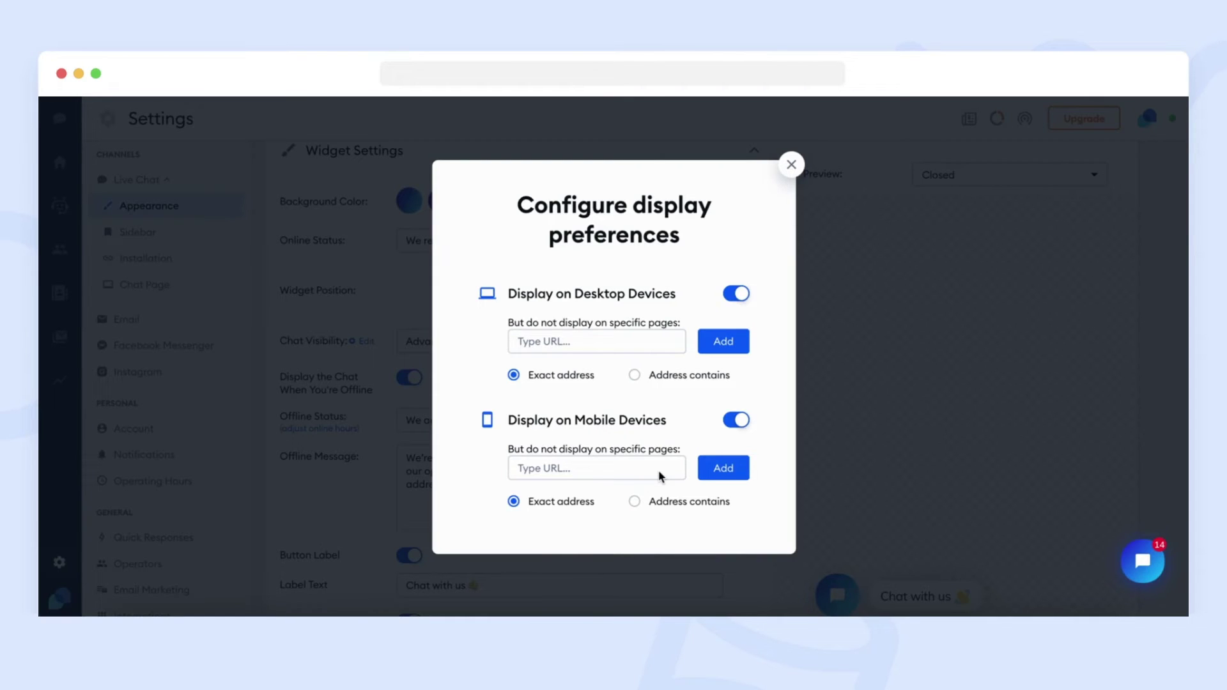
pyautogui.click(624, 340)
pyautogui.write('www.')
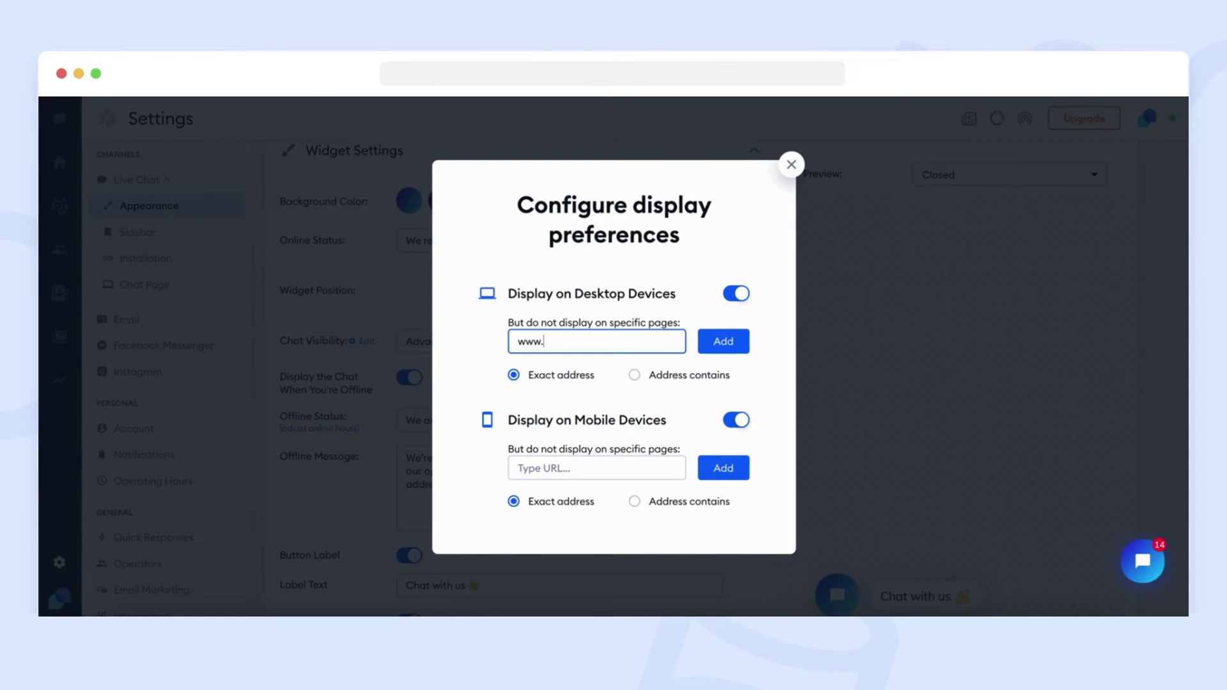
pyautogui.write('tidio.com/products/')
pyautogui.click(636, 377)
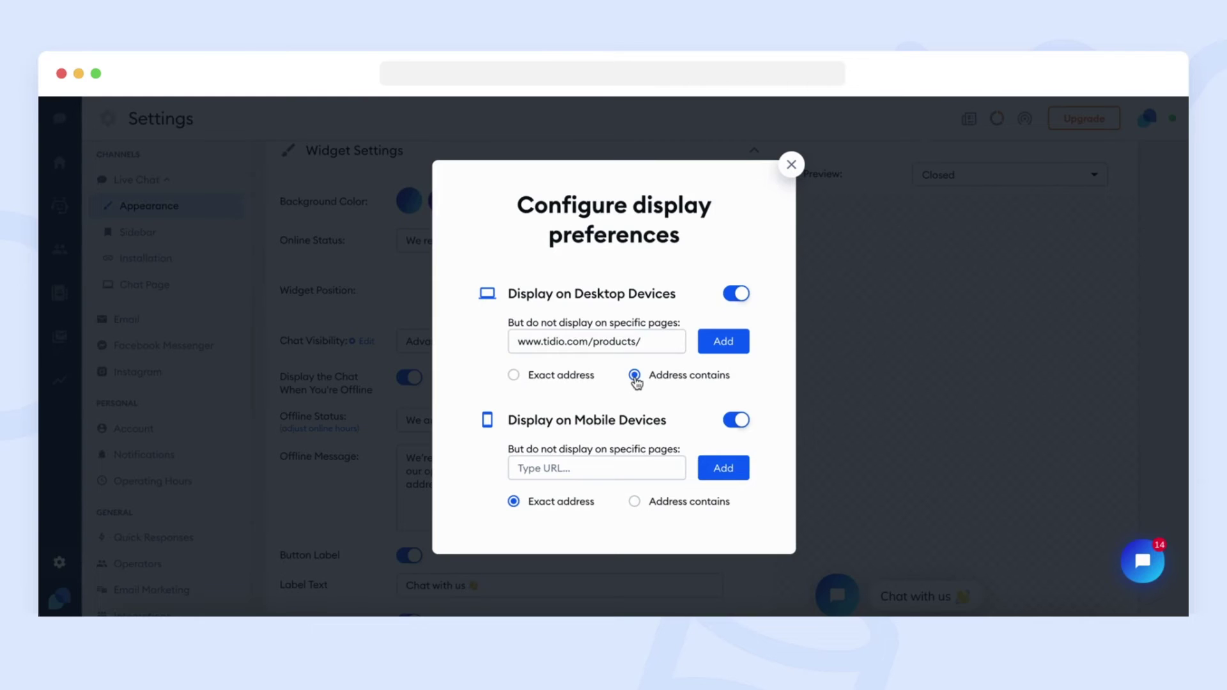
pyautogui.click(717, 348)
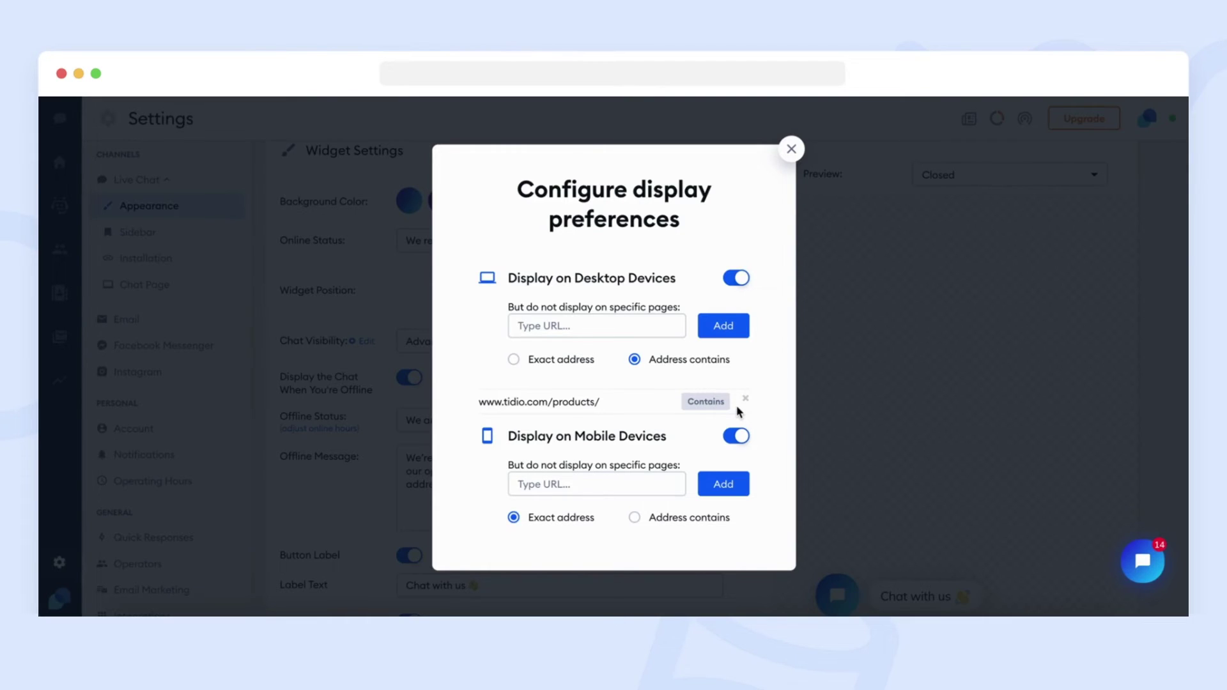
pyautogui.click(793, 150)
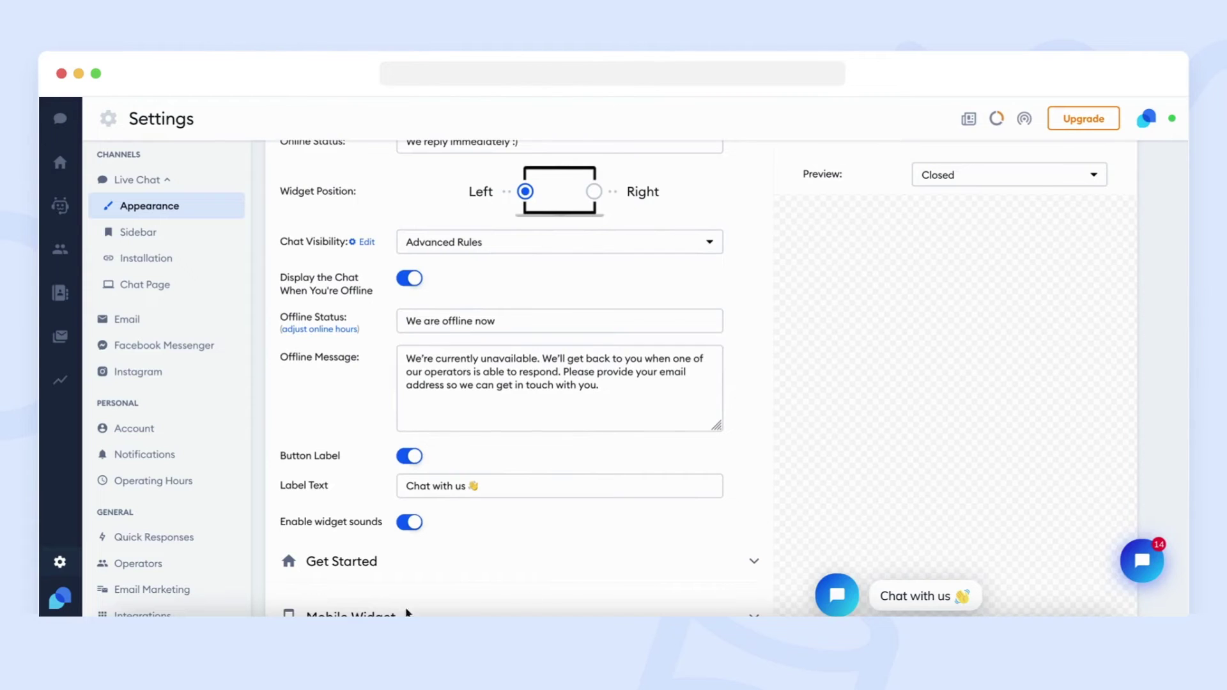
# Toggle widget sounds off and on twice, leaving them enabled, then expand Get Started
pyautogui.click(412, 525)
pyautogui.click(412, 525)
pyautogui.click(412, 525)
pyautogui.click(413, 525)
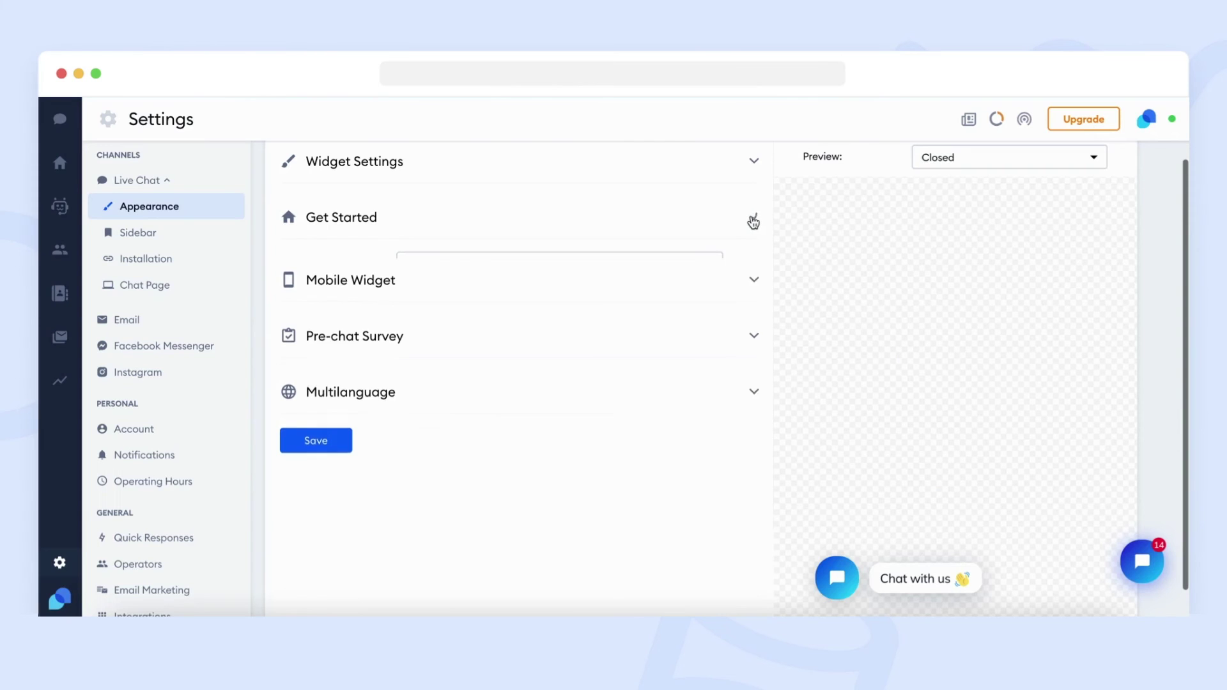
pyautogui.click(667, 262)
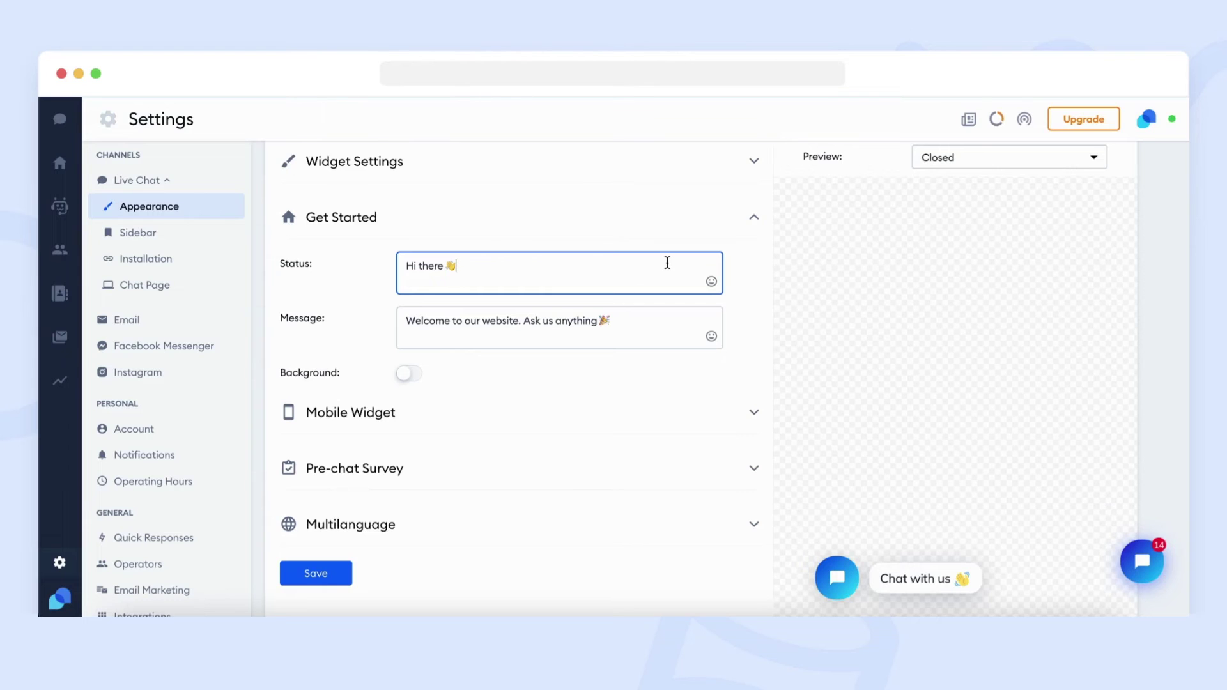
# Preview the Getting started view and change the status emoji to 😄
pyautogui.click(959, 163)
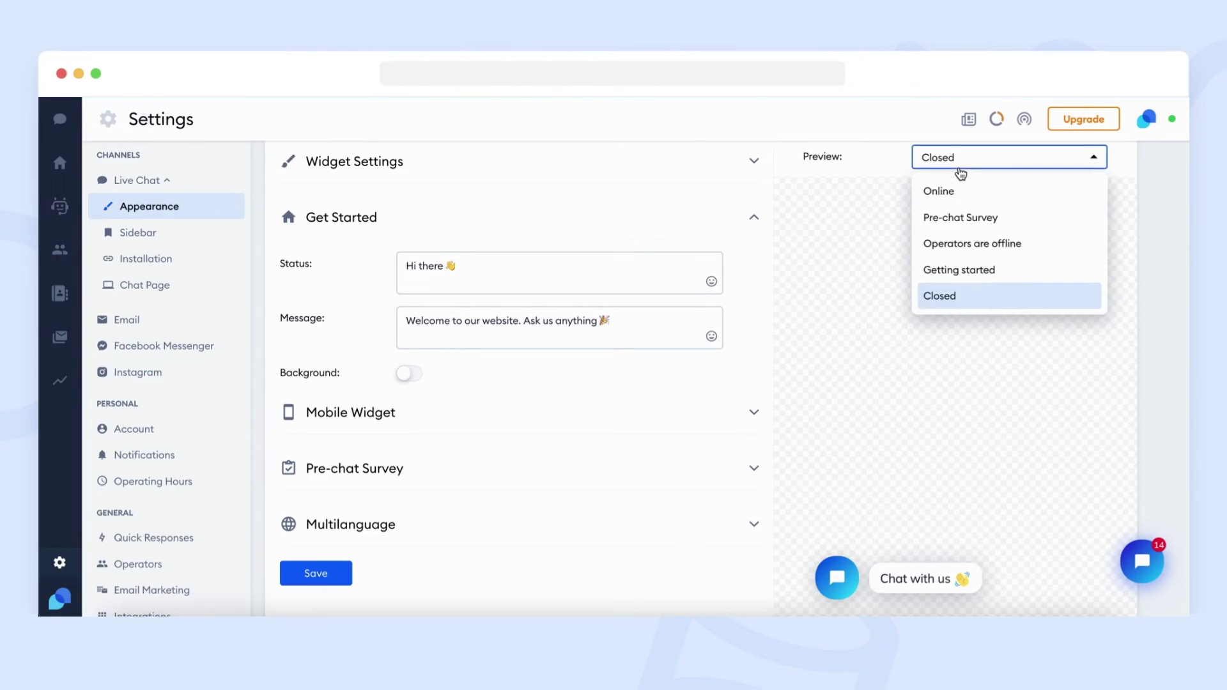
pyautogui.click(971, 273)
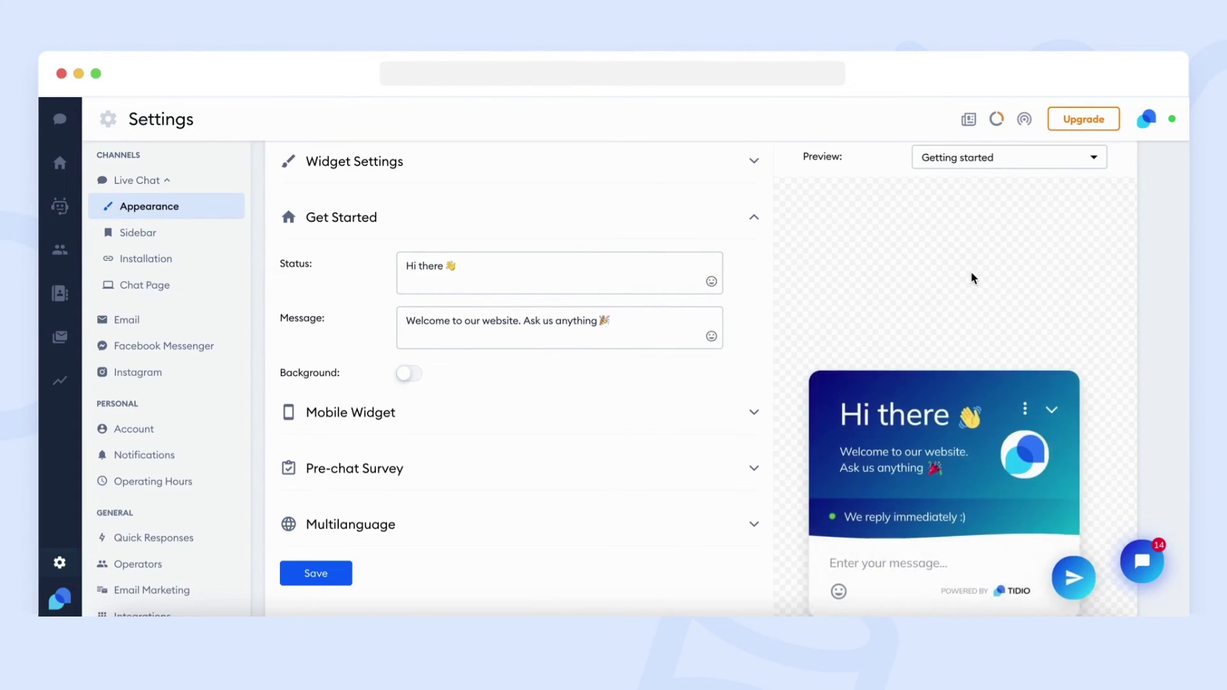
pyautogui.click(466, 262)
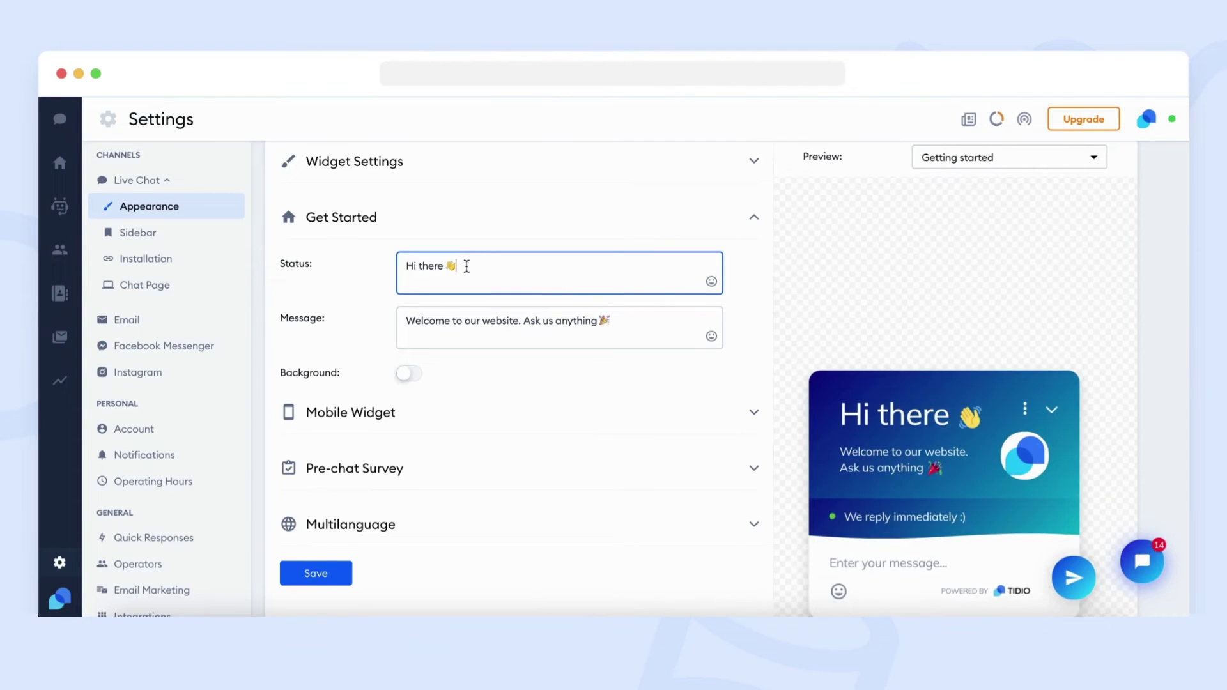
pyautogui.press('BackSpace')
pyautogui.write('😄')
# Replace the welcome message's party emoji with ':D' and turn Background on
pyautogui.click(650, 332)
pyautogui.press('BackSpace')
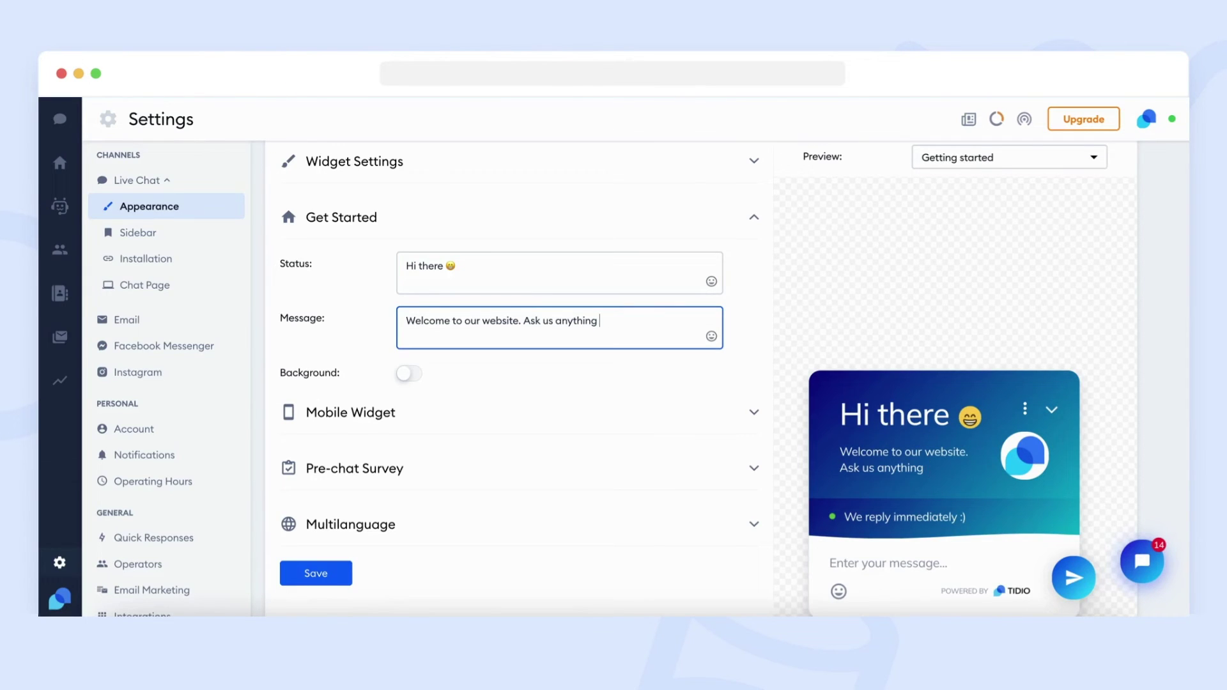
pyautogui.write(':D')
pyautogui.click(409, 374)
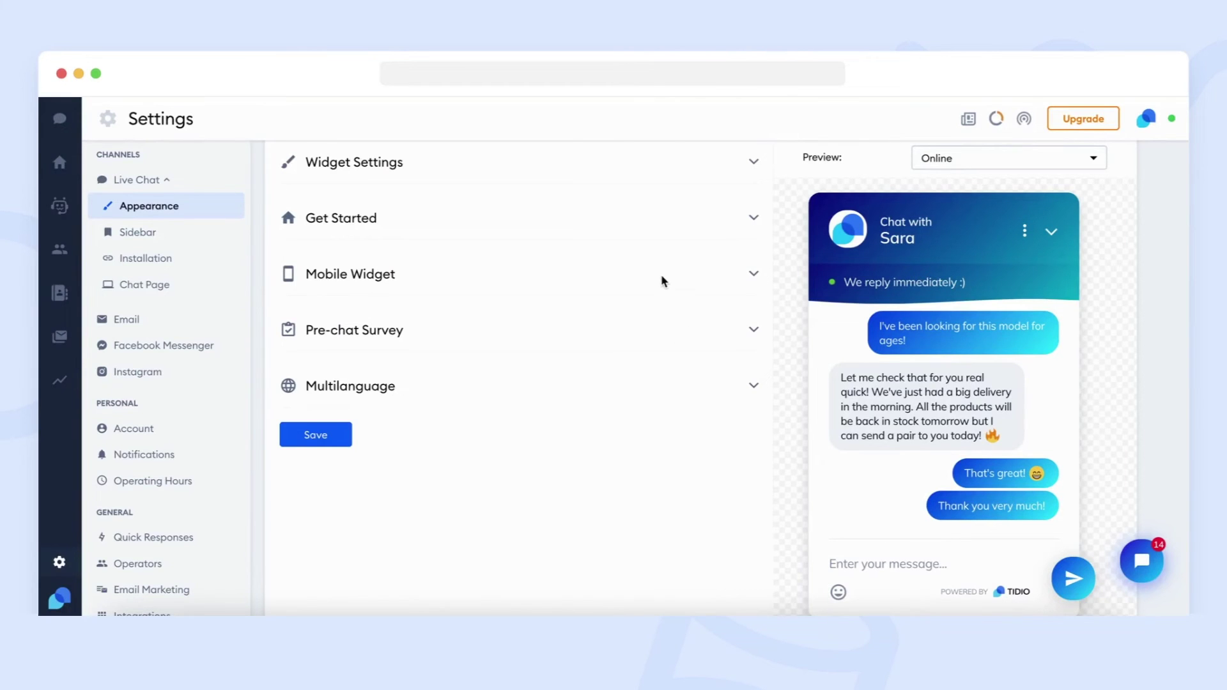
# Keep the mobile widget button on the right and set its size to medium
pyautogui.click(740, 281)
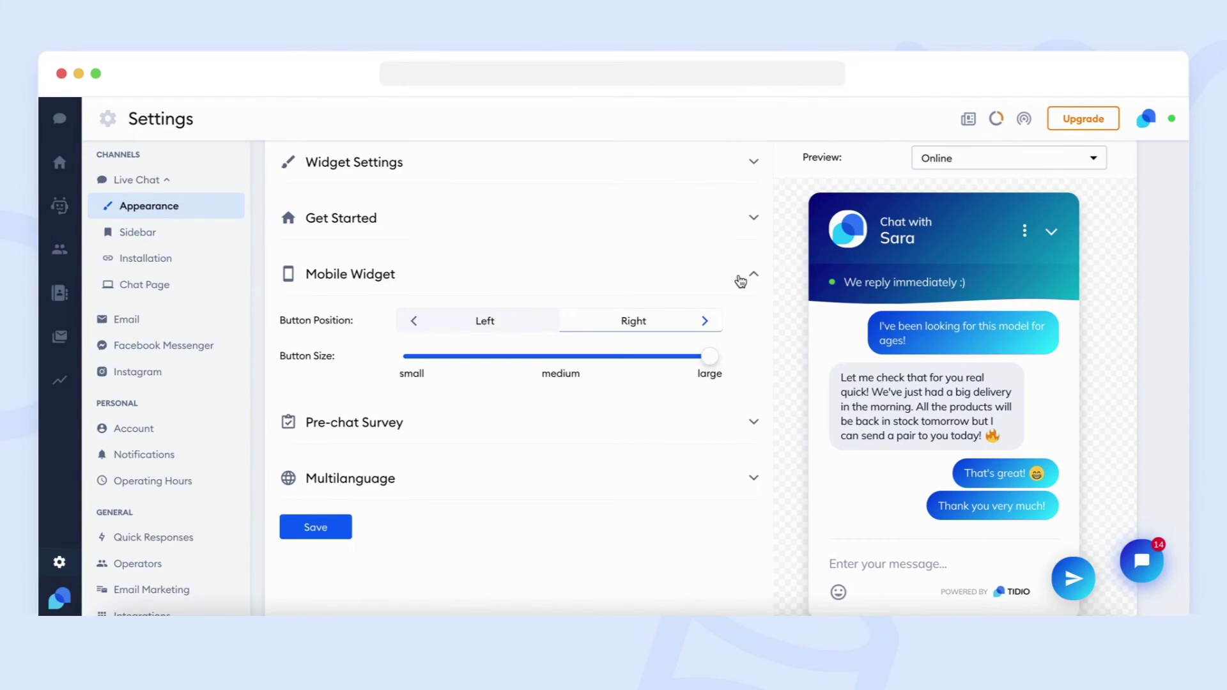
pyautogui.click(516, 329)
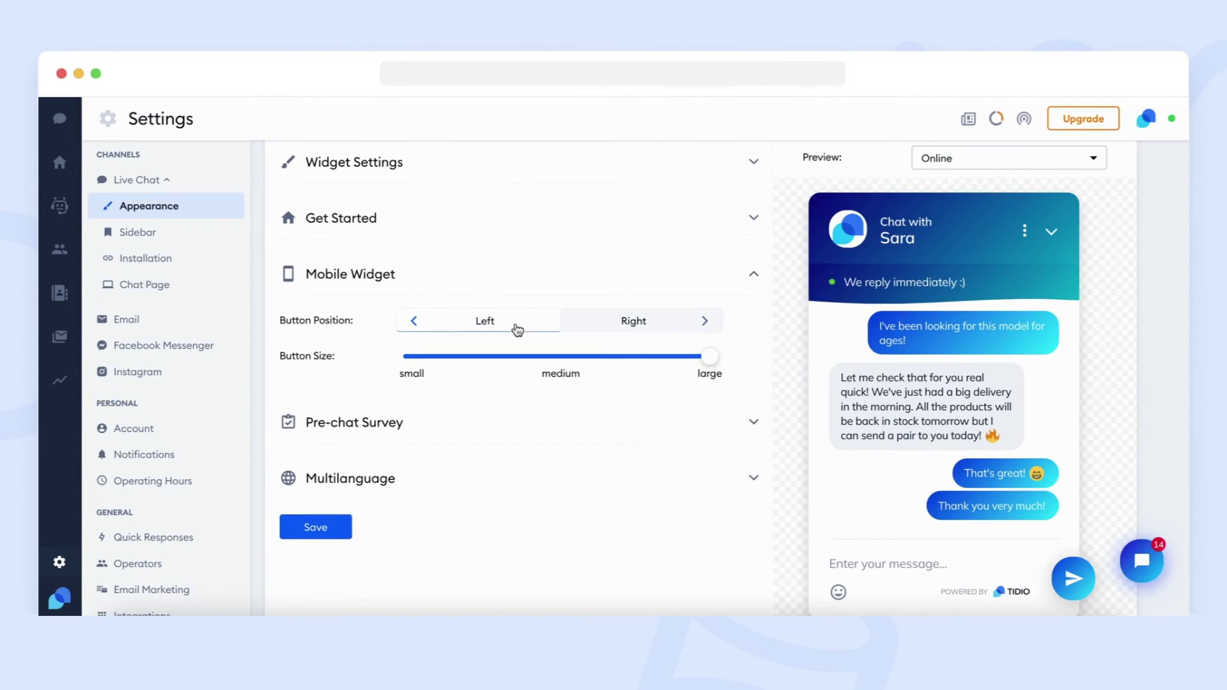
pyautogui.click(620, 324)
pyautogui.click(562, 368)
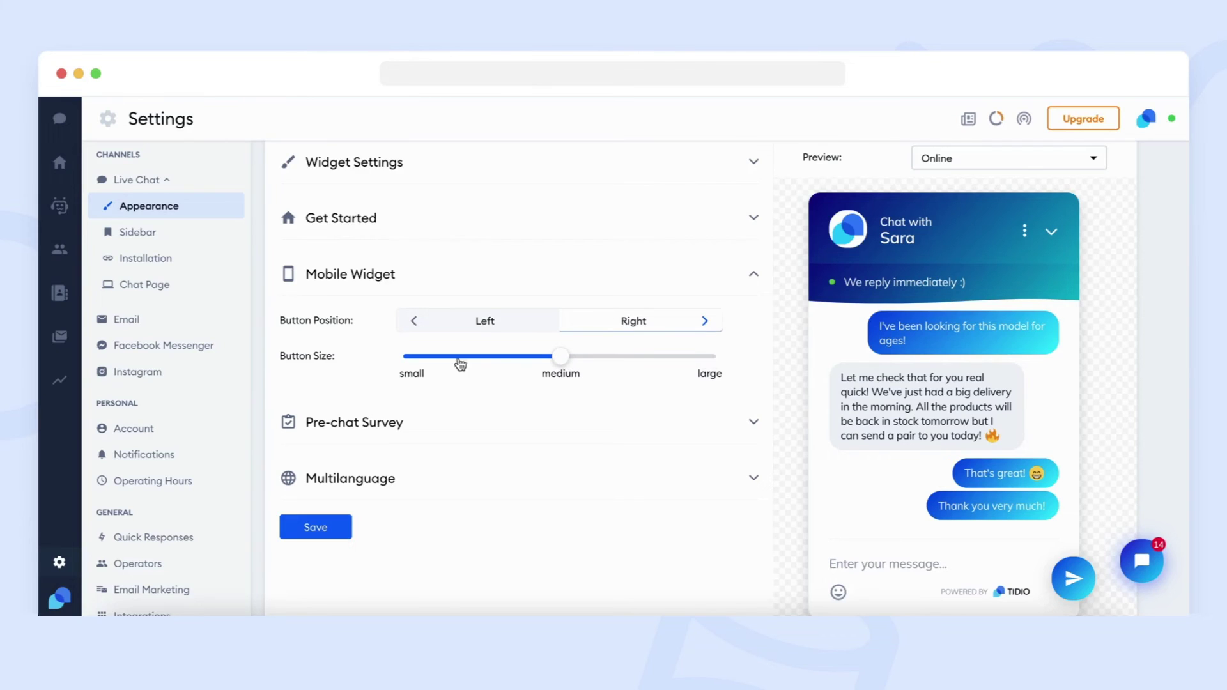
pyautogui.click(411, 358)
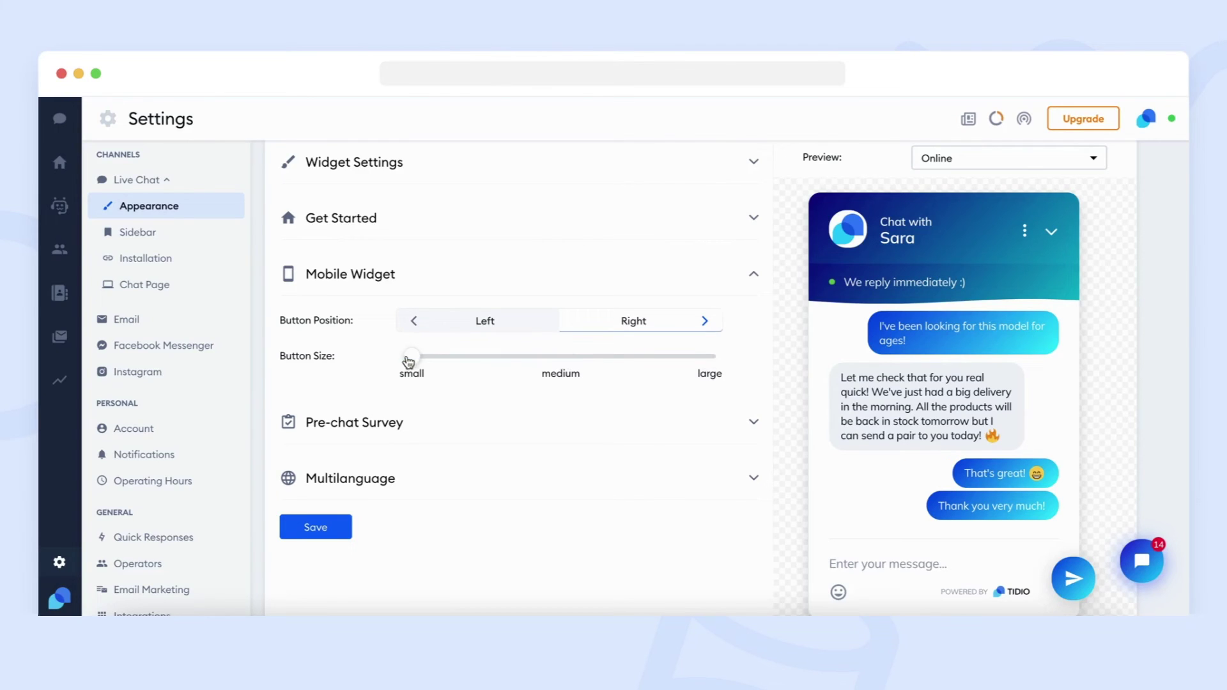
pyautogui.click(563, 357)
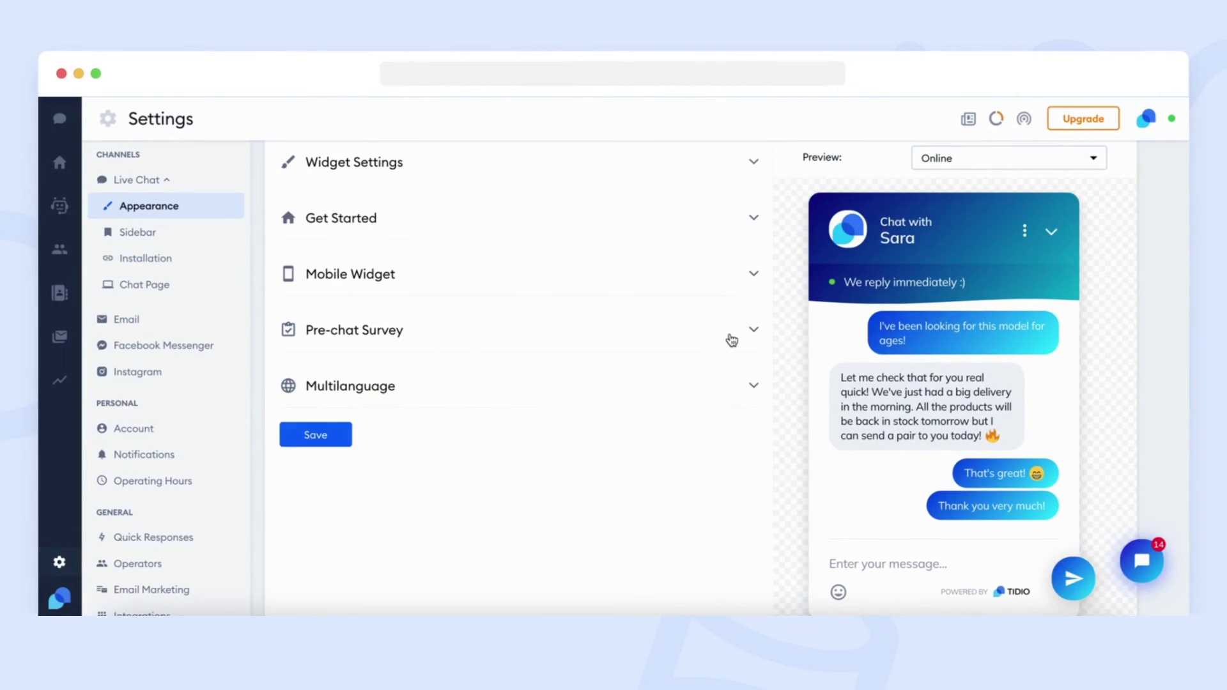
# Add Name and Phone number fields to the pre-chat survey
pyautogui.click(742, 335)
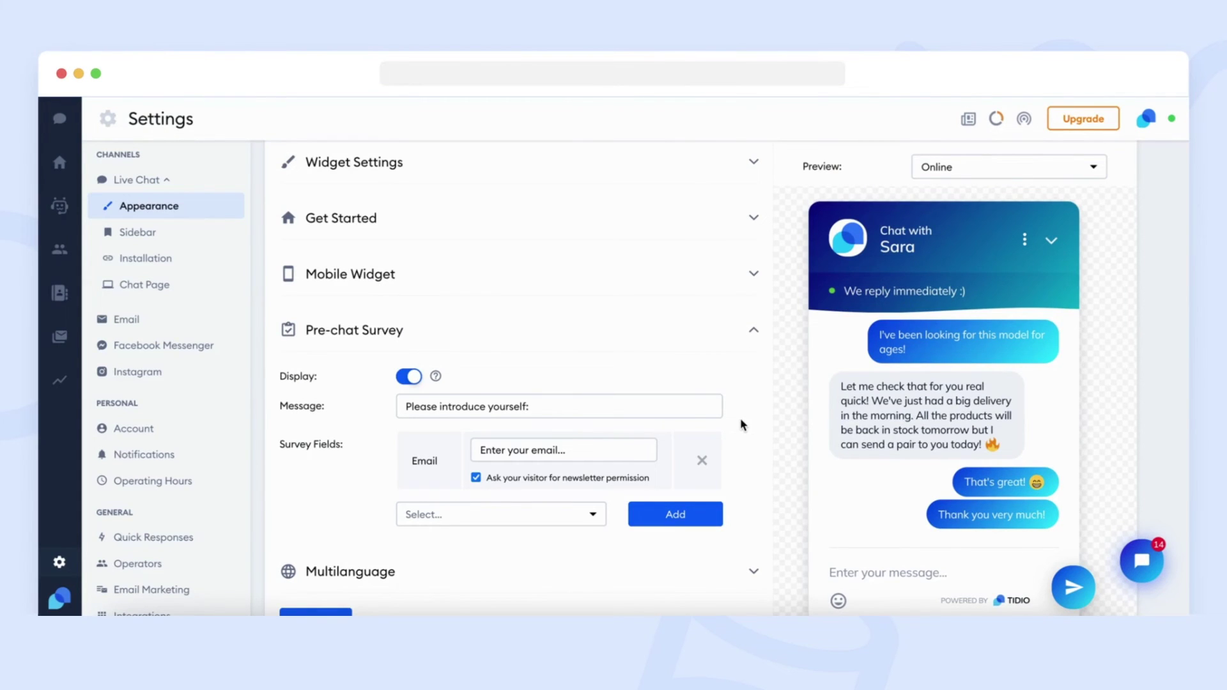
pyautogui.scroll(-1, 743, 424)
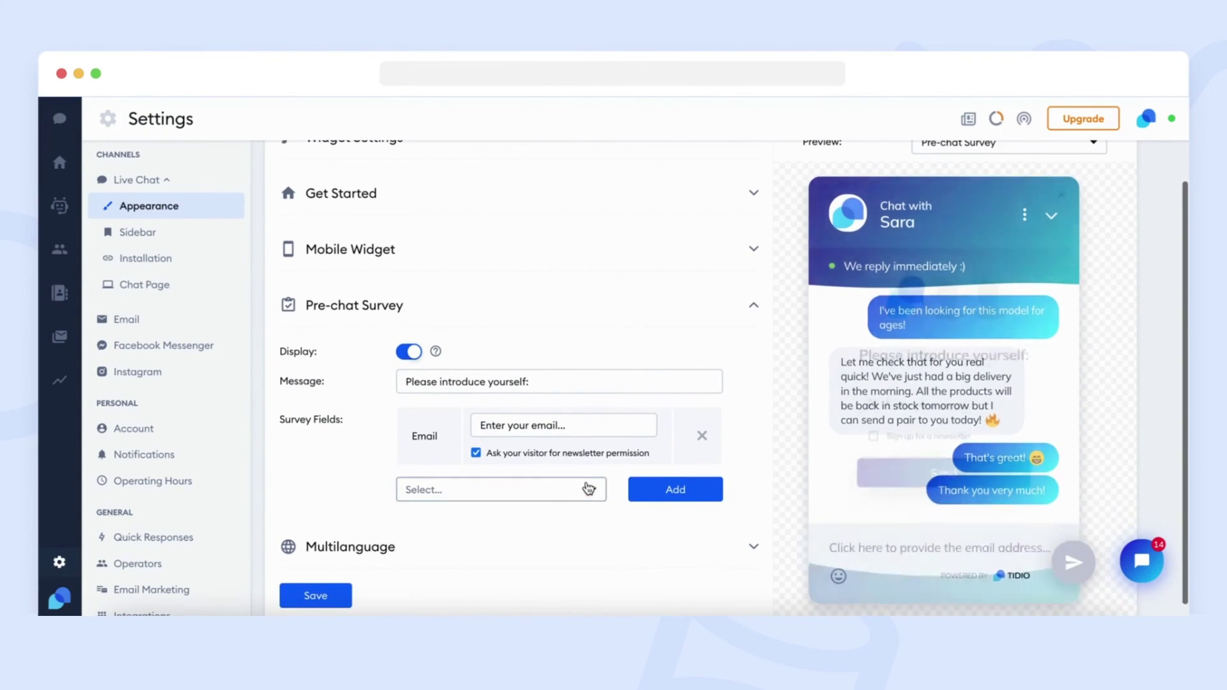
pyautogui.scroll(-1, 586, 496)
pyautogui.click(583, 481)
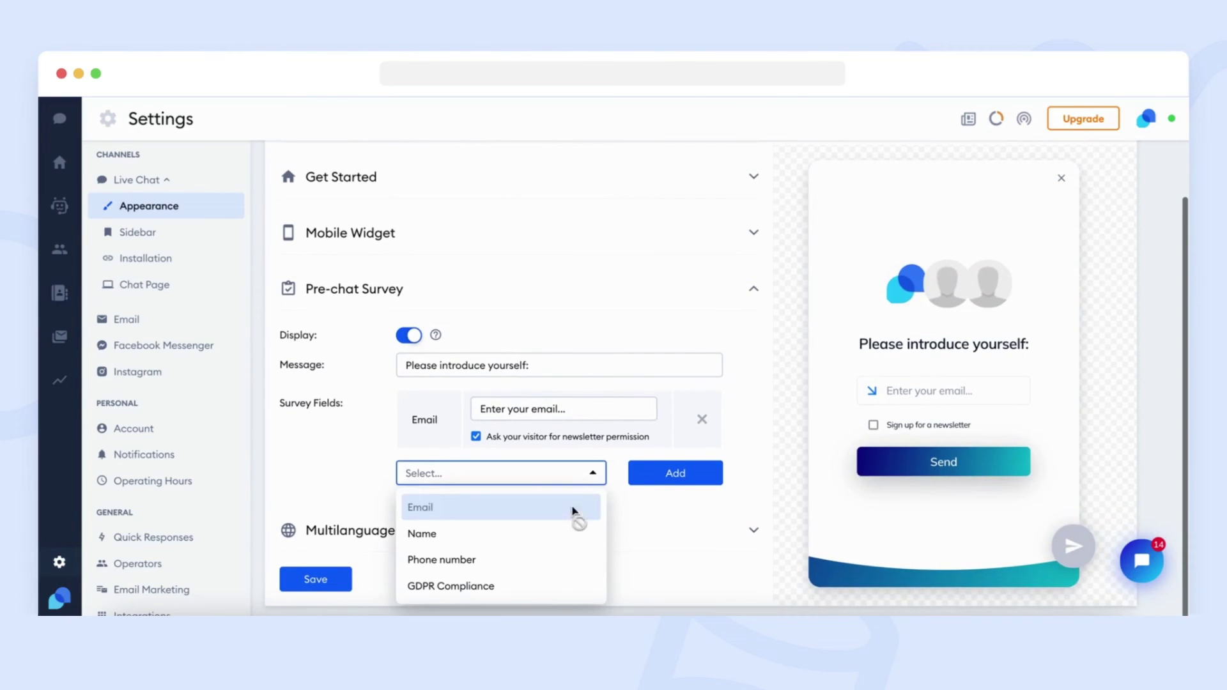
pyautogui.click(570, 531)
pyautogui.click(649, 478)
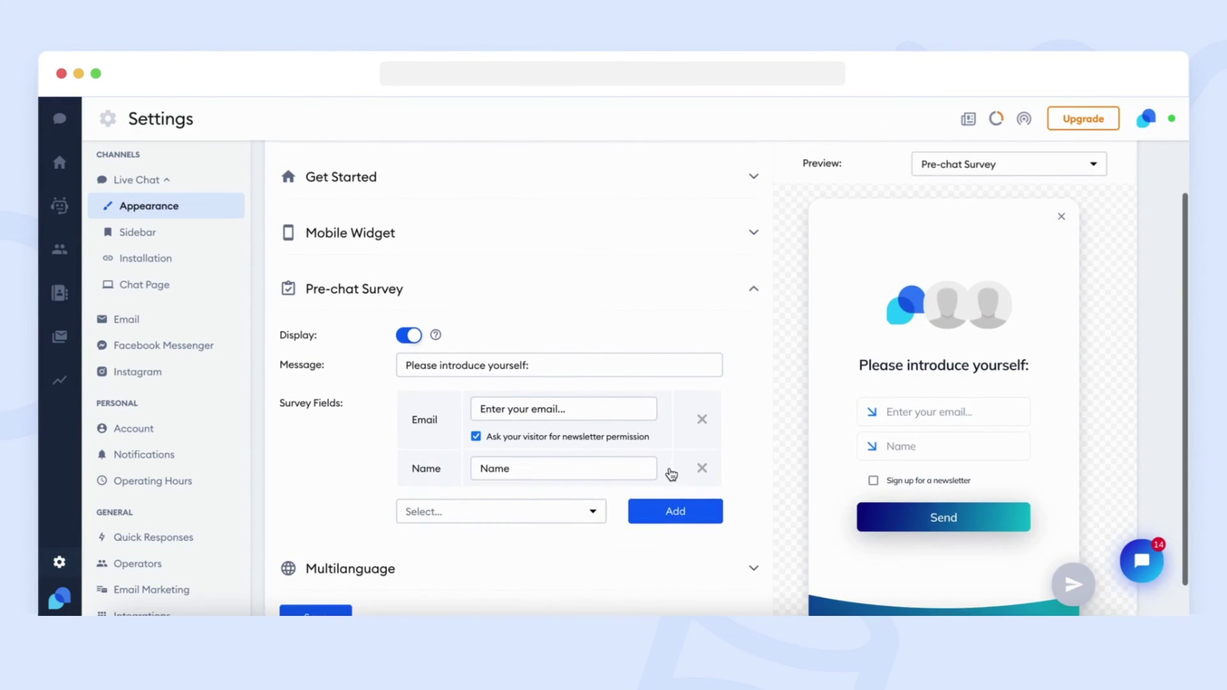
pyautogui.click(588, 510)
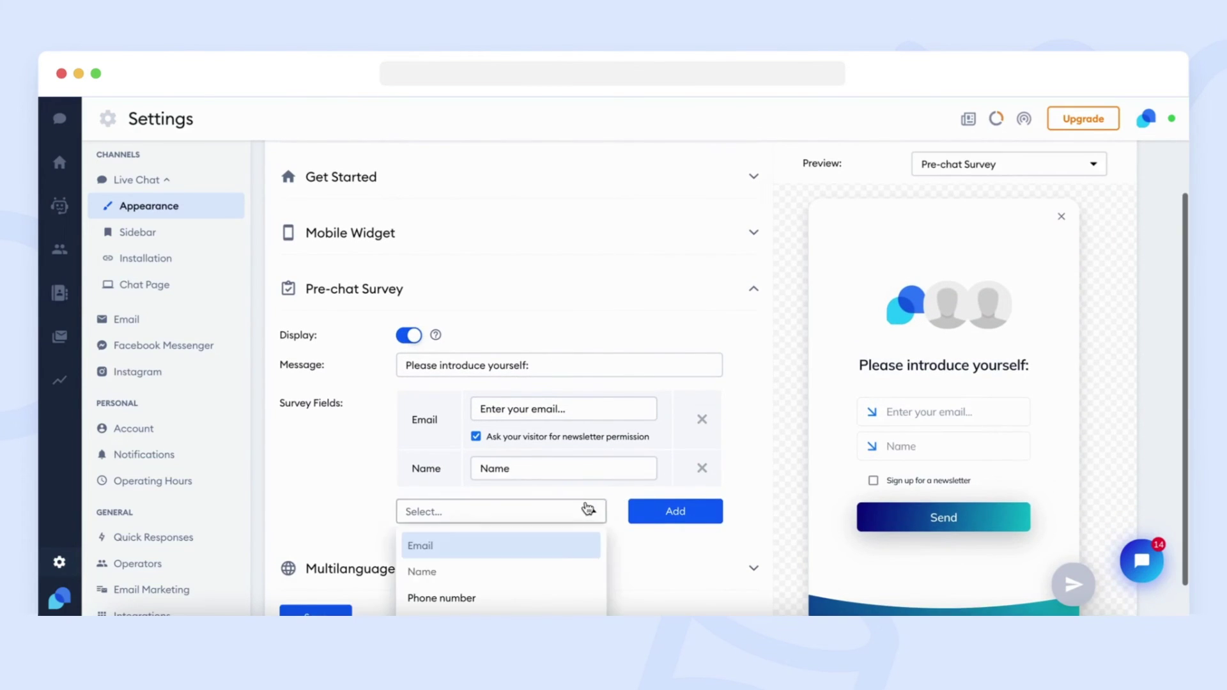
pyautogui.click(558, 597)
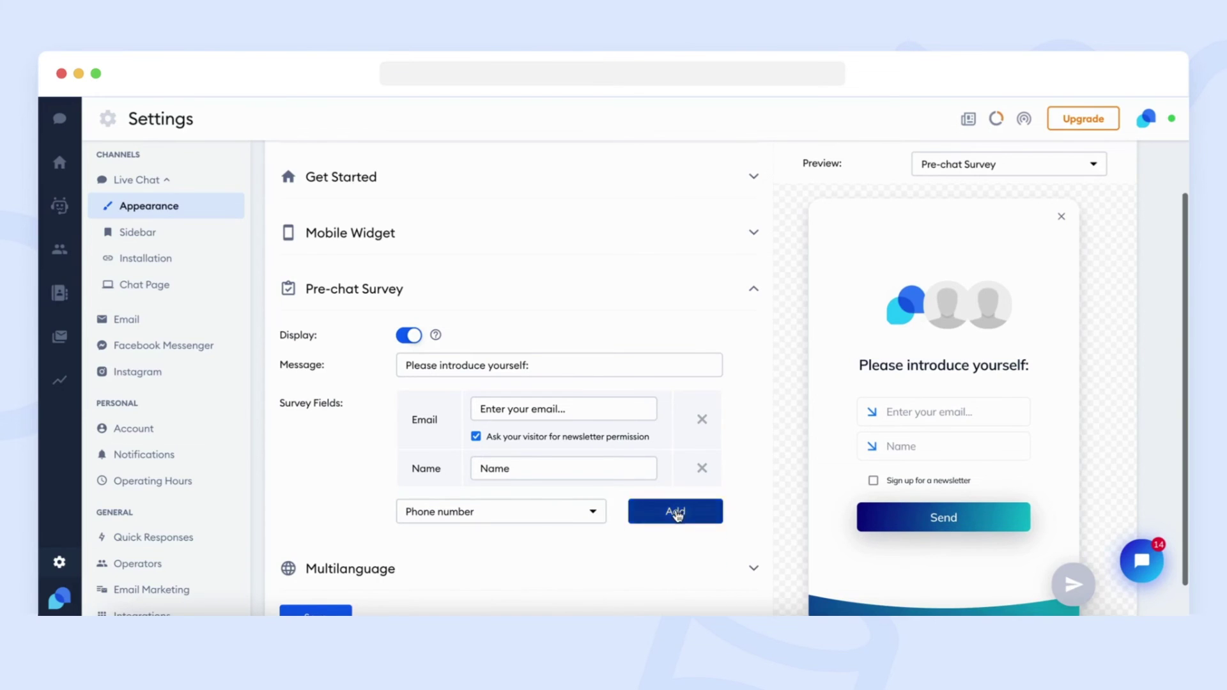
pyautogui.click(676, 515)
# Add a GDPR Compliance field to the pre-chat survey
pyautogui.scroll(-1, 561, 526)
pyautogui.click(550, 505)
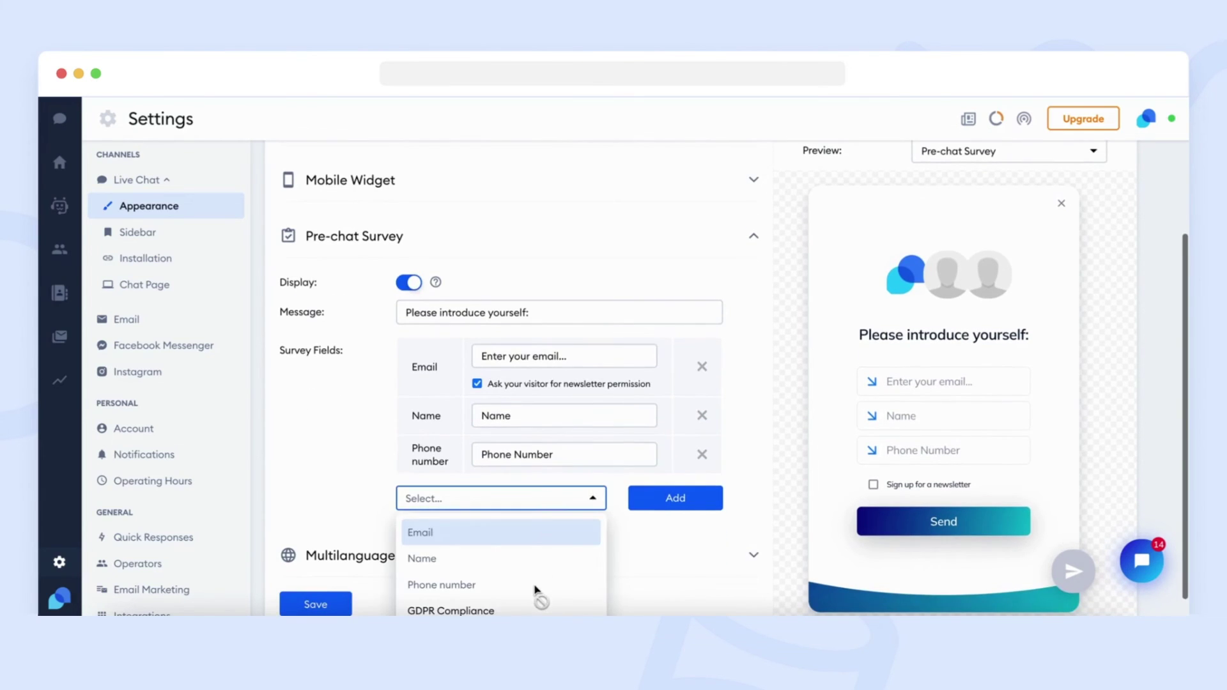
pyautogui.click(538, 611)
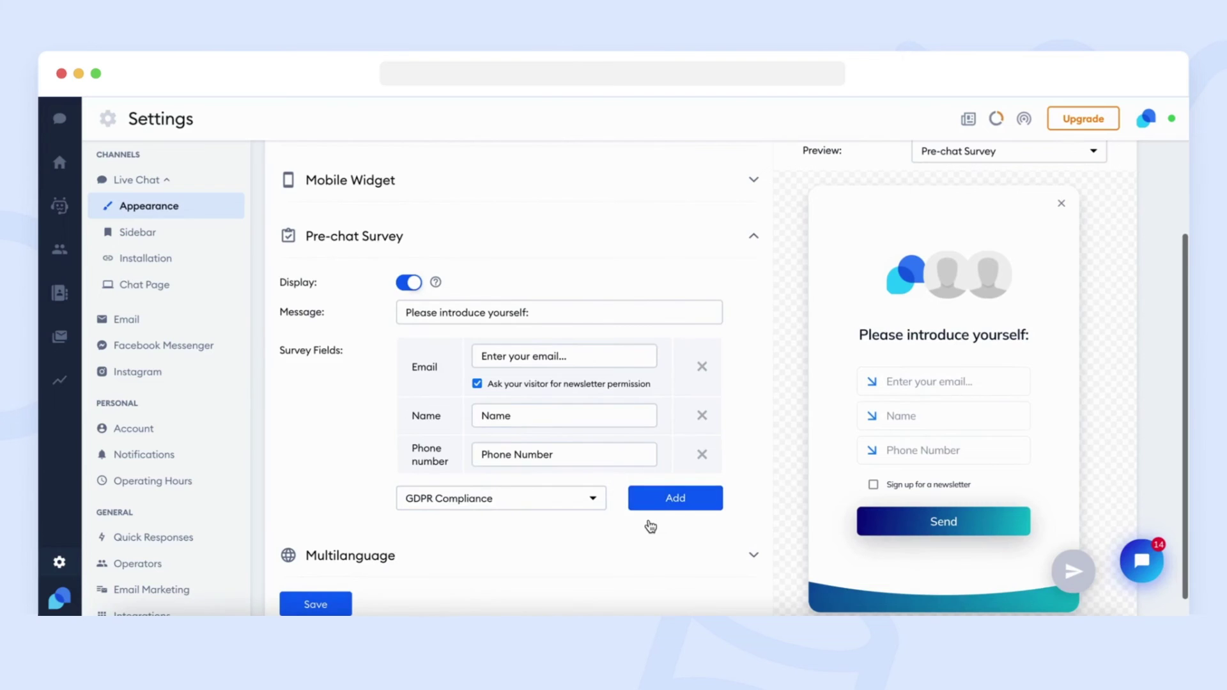
pyautogui.scroll(-1, 649, 527)
pyautogui.click(652, 478)
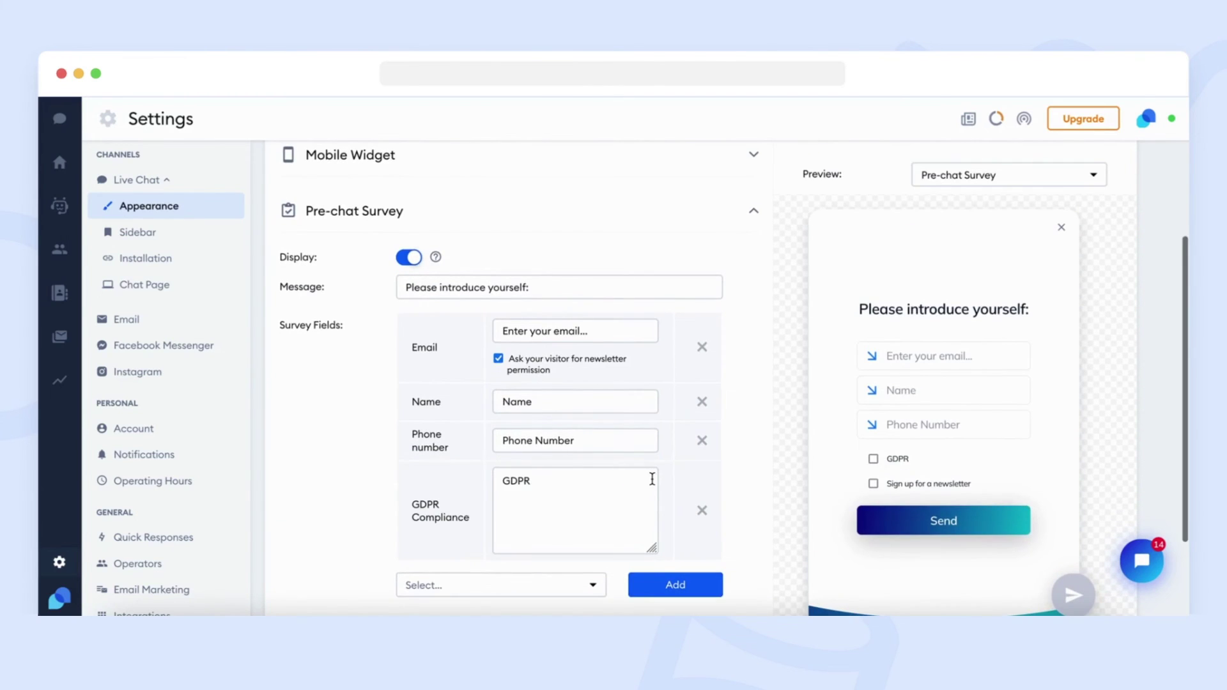
# Tick and untick the GDPR and newsletter boxes in the survey preview
pyautogui.scroll(-1, 652, 479)
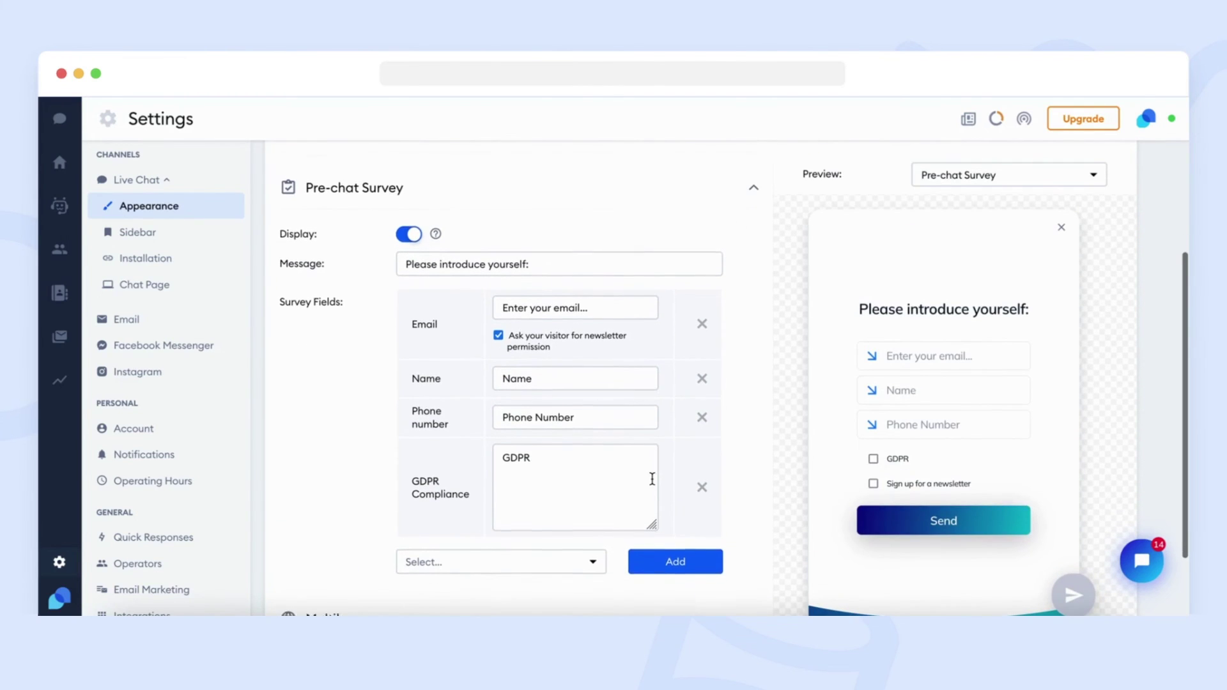
pyautogui.click(881, 460)
pyautogui.click(874, 485)
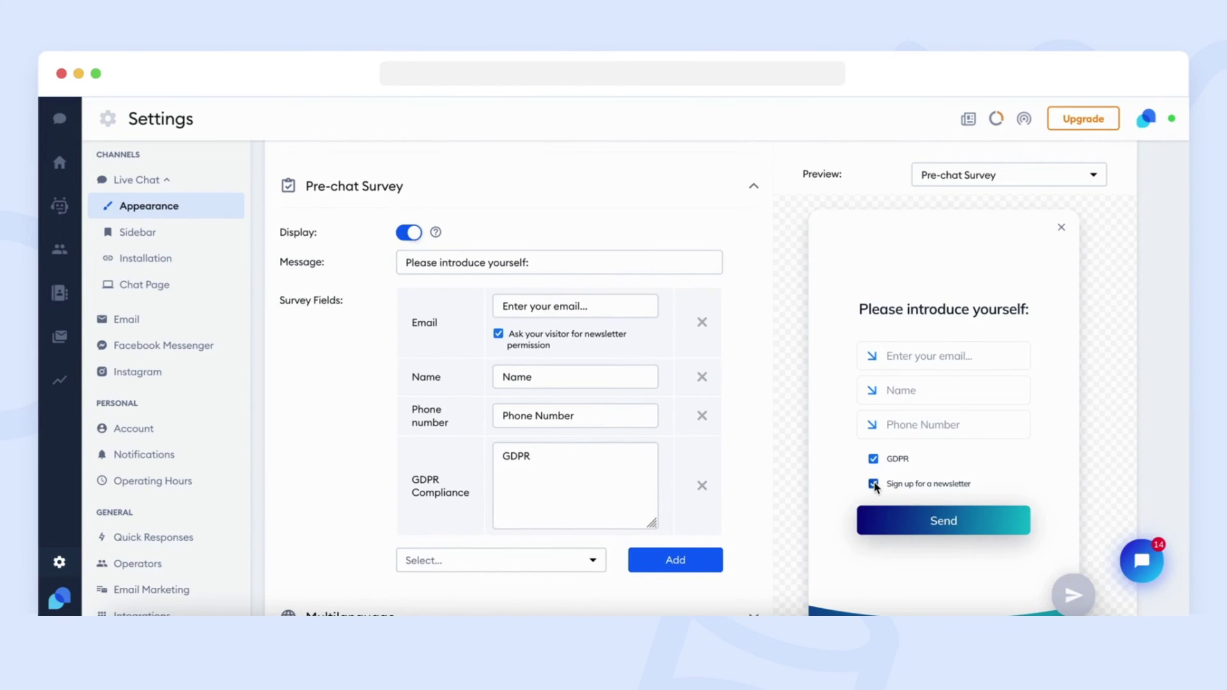
pyautogui.click(874, 485)
pyautogui.click(873, 460)
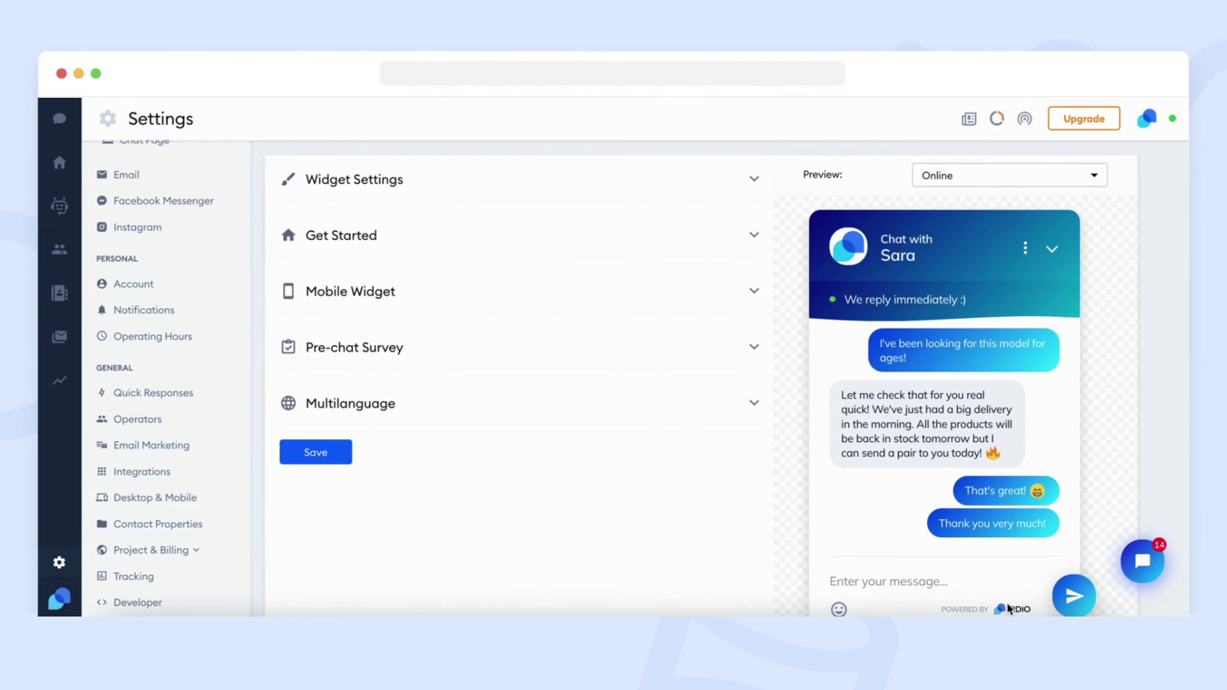
# Add German (Deutsch) to the Multilanguage list and confirm the addition
pyautogui.click(755, 404)
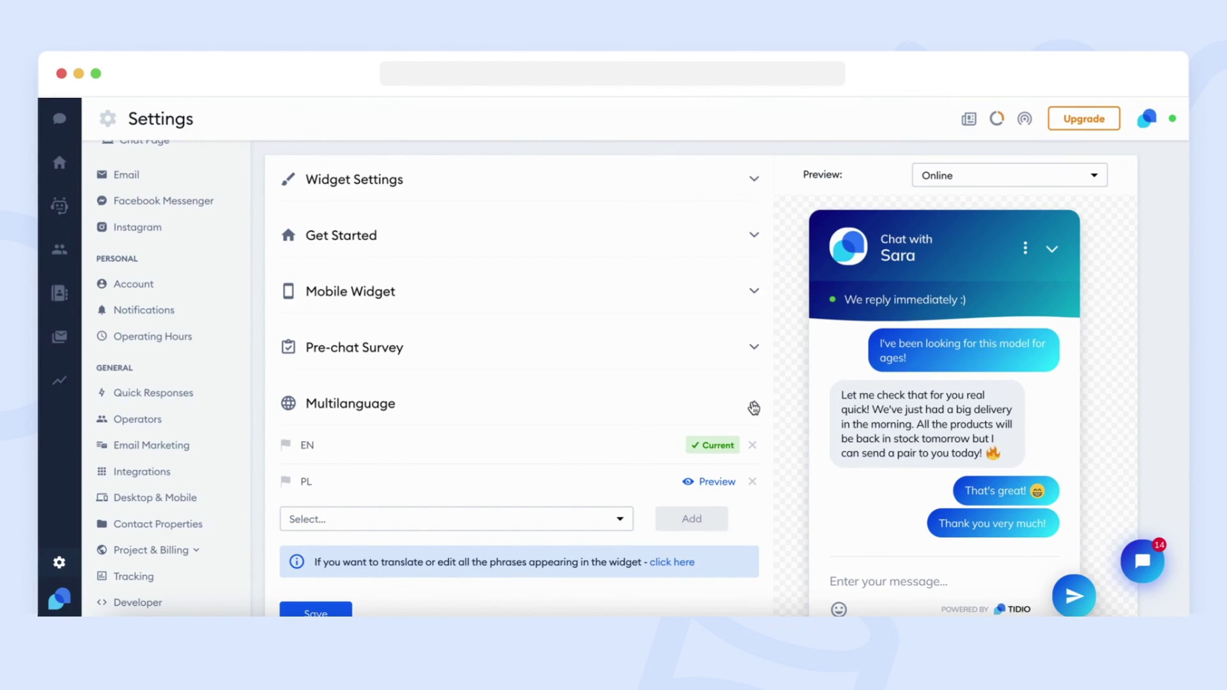
pyautogui.click(617, 519)
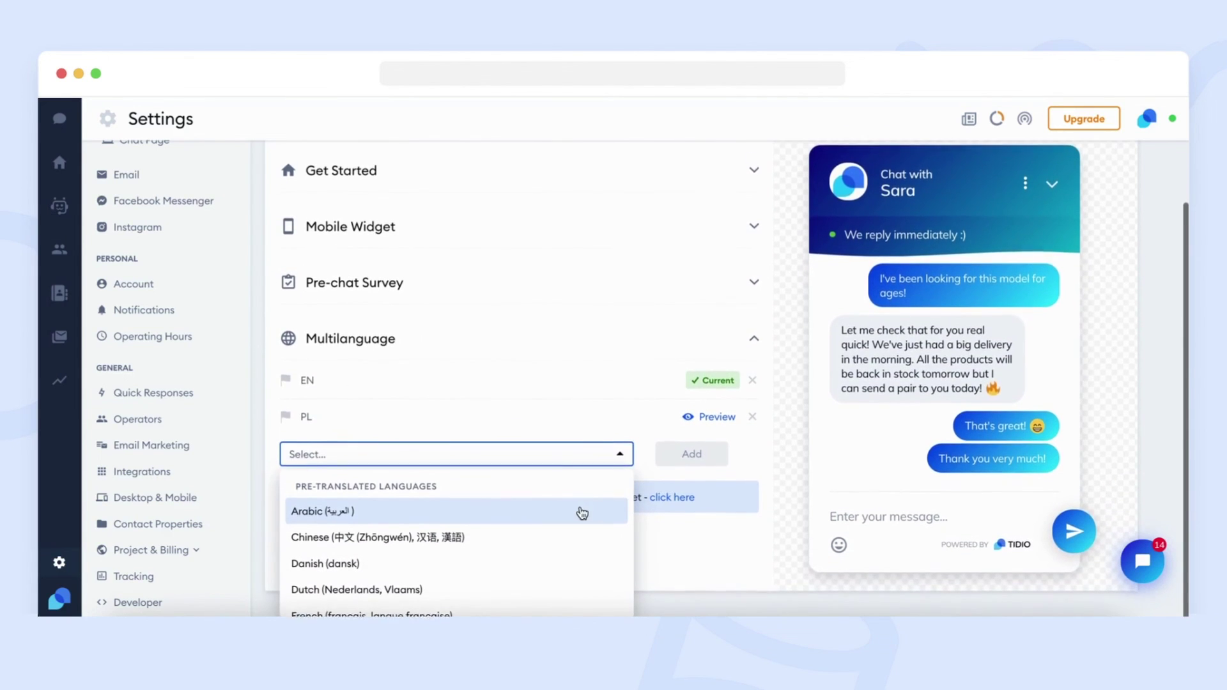
pyautogui.scroll(-2, 582, 511)
pyautogui.scroll(-5, 580, 512)
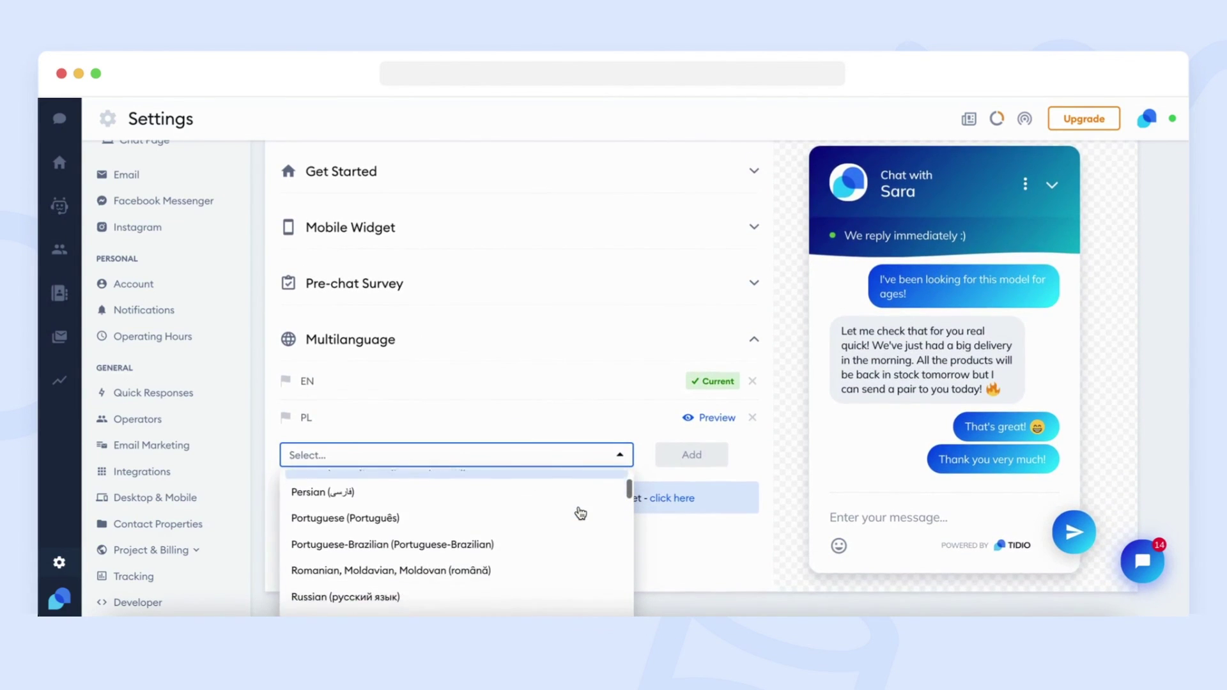
pyautogui.scroll(-3, 581, 513)
pyautogui.scroll(5, 580, 513)
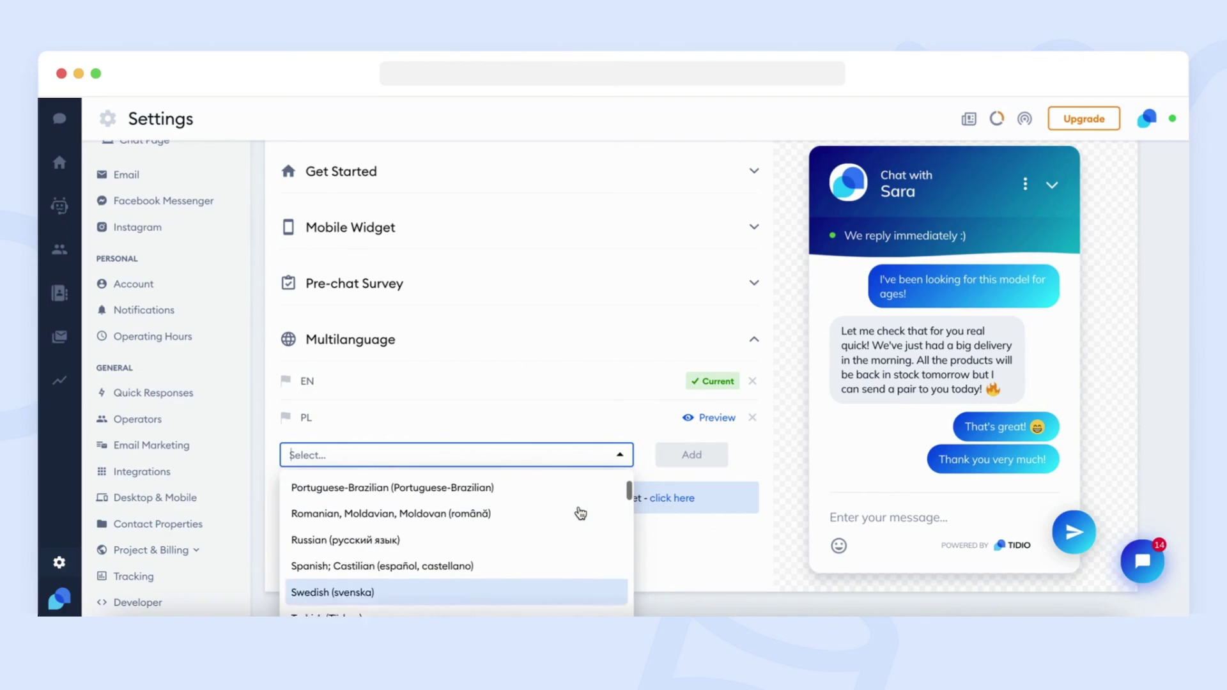
pyautogui.scroll(5, 580, 513)
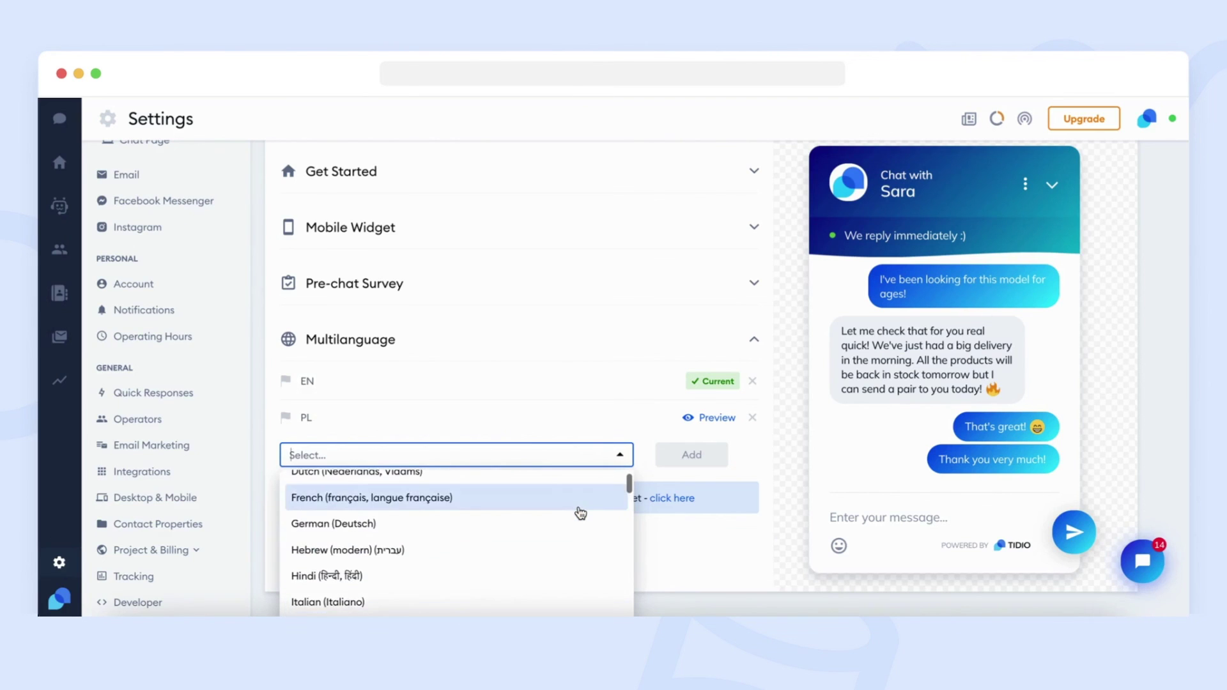
pyautogui.scroll(2, 580, 513)
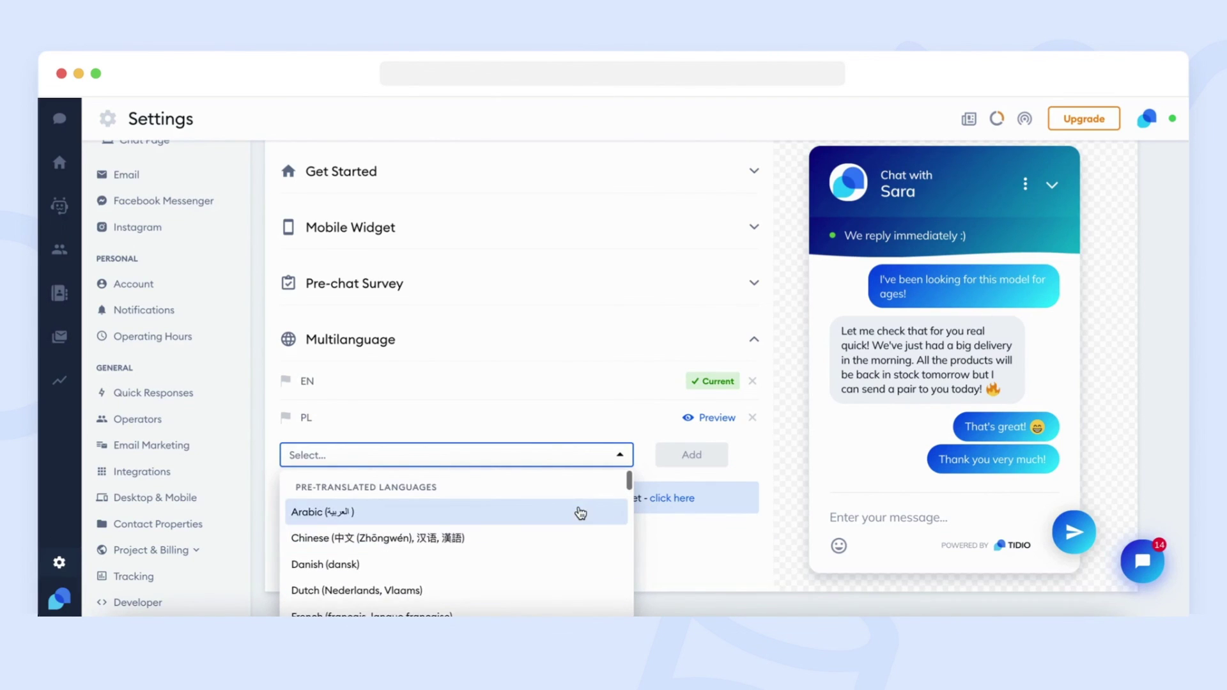
pyautogui.scroll(-1, 581, 513)
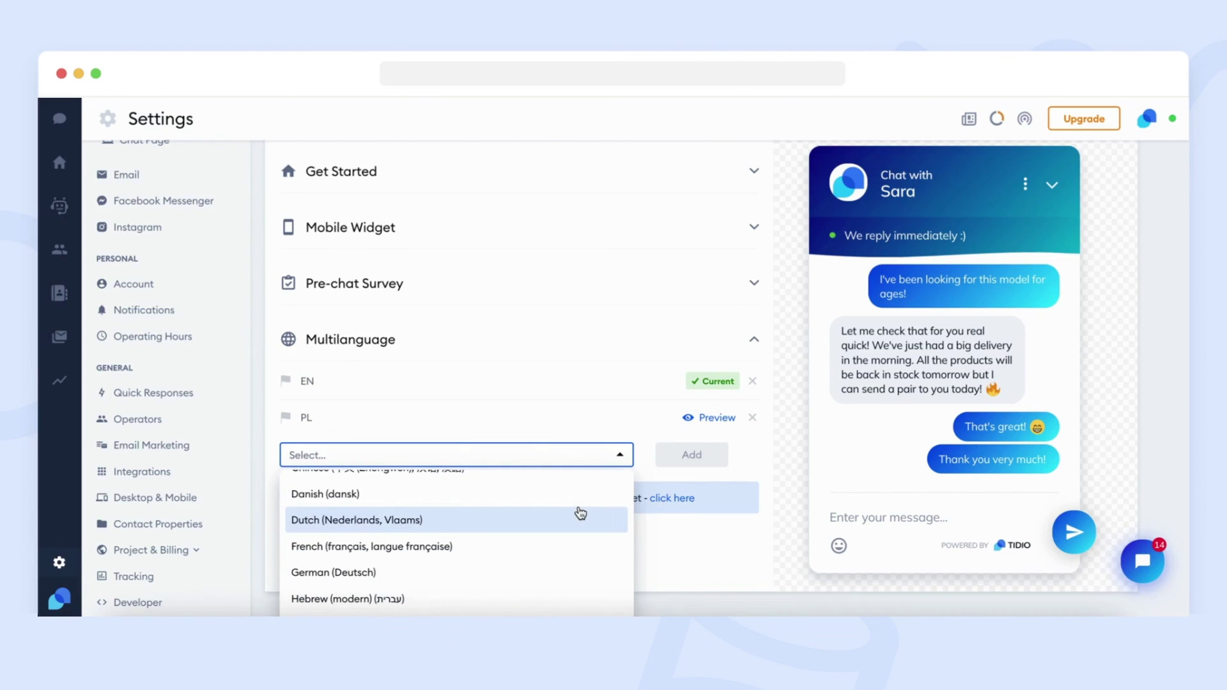
pyautogui.click(578, 573)
pyautogui.click(673, 479)
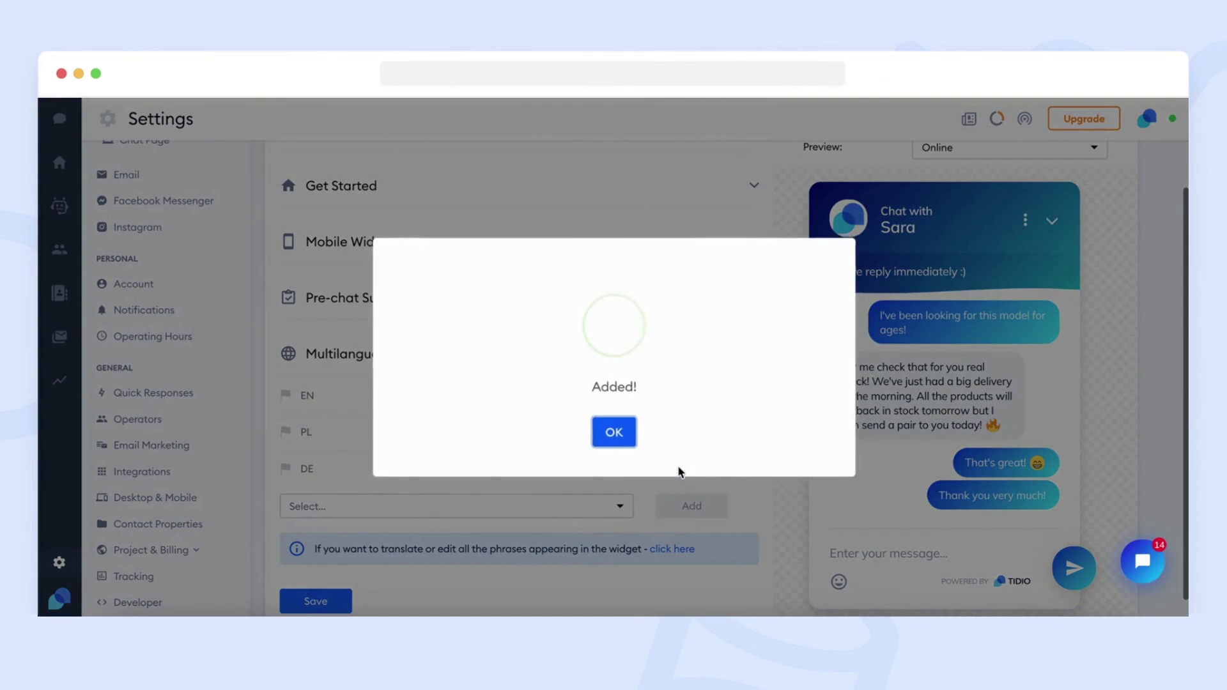
pyautogui.click(613, 432)
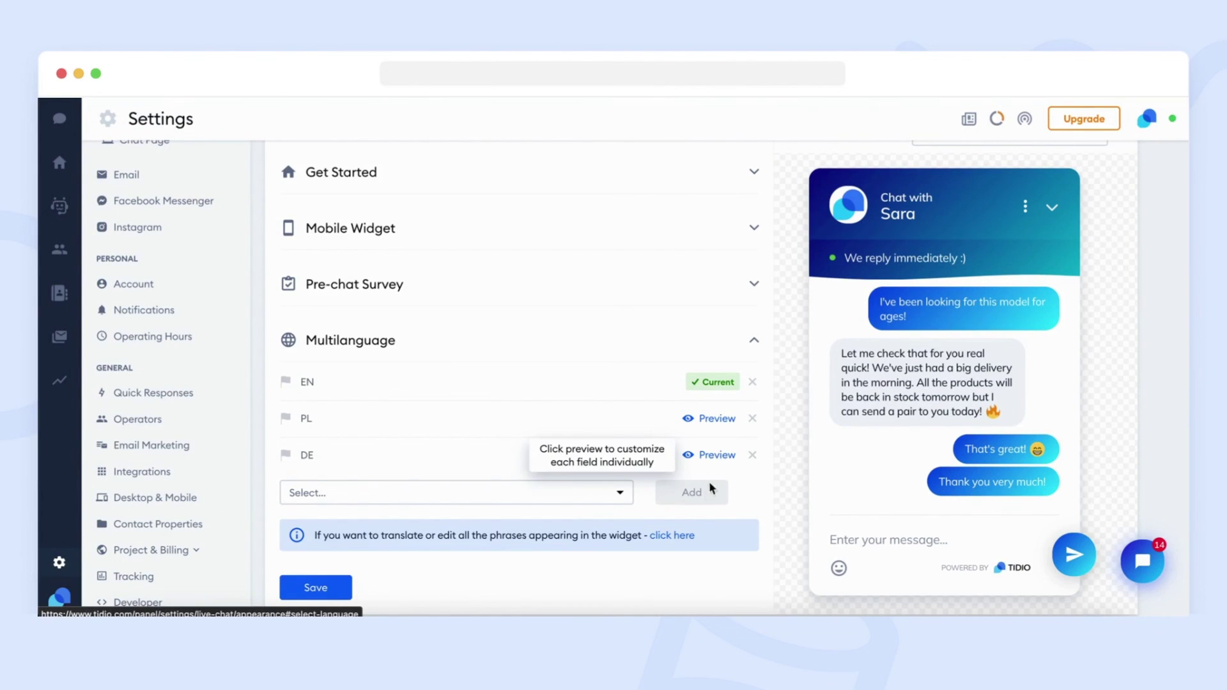
# Open the Translations page from the Multilanguage info bar and browse the Polish phrases
pyautogui.click(673, 541)
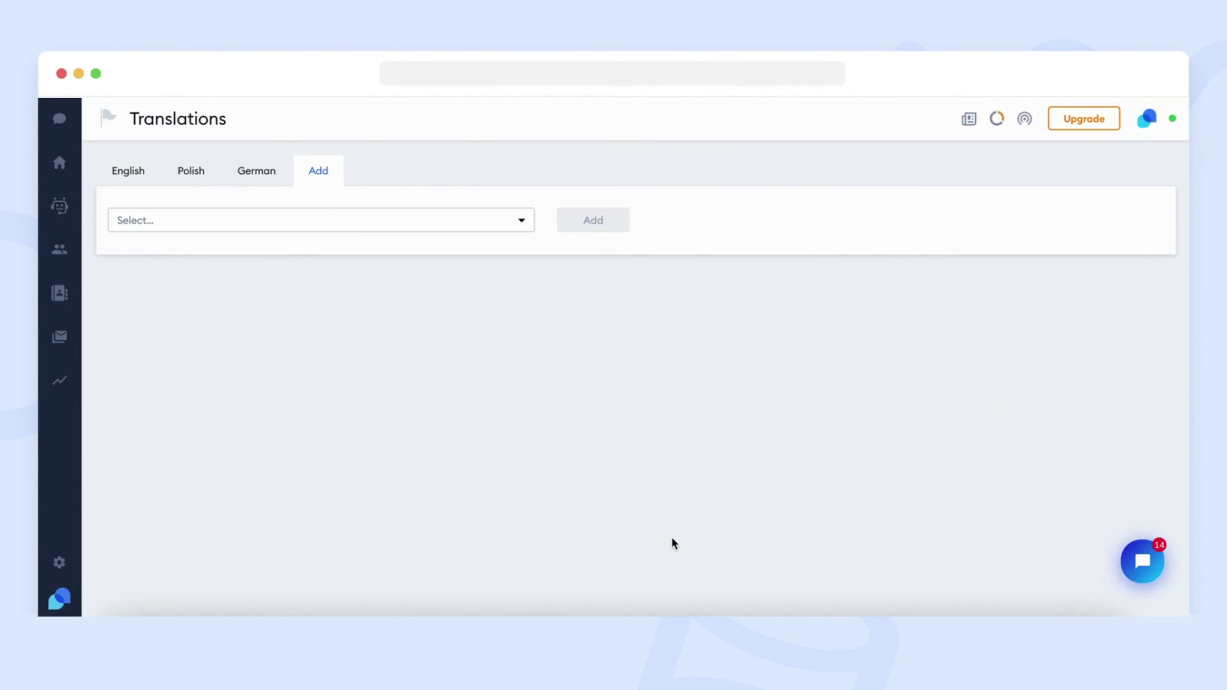
pyautogui.click(196, 168)
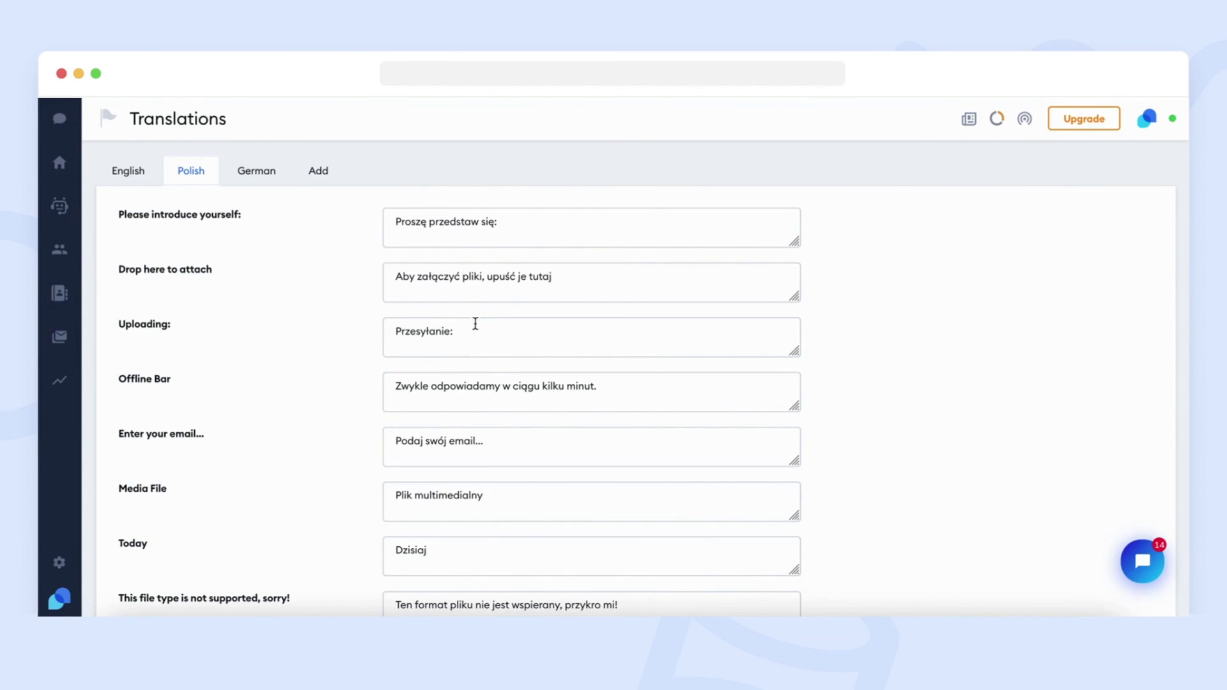
pyautogui.scroll(-1, 475, 323)
pyautogui.scroll(-2, 474, 325)
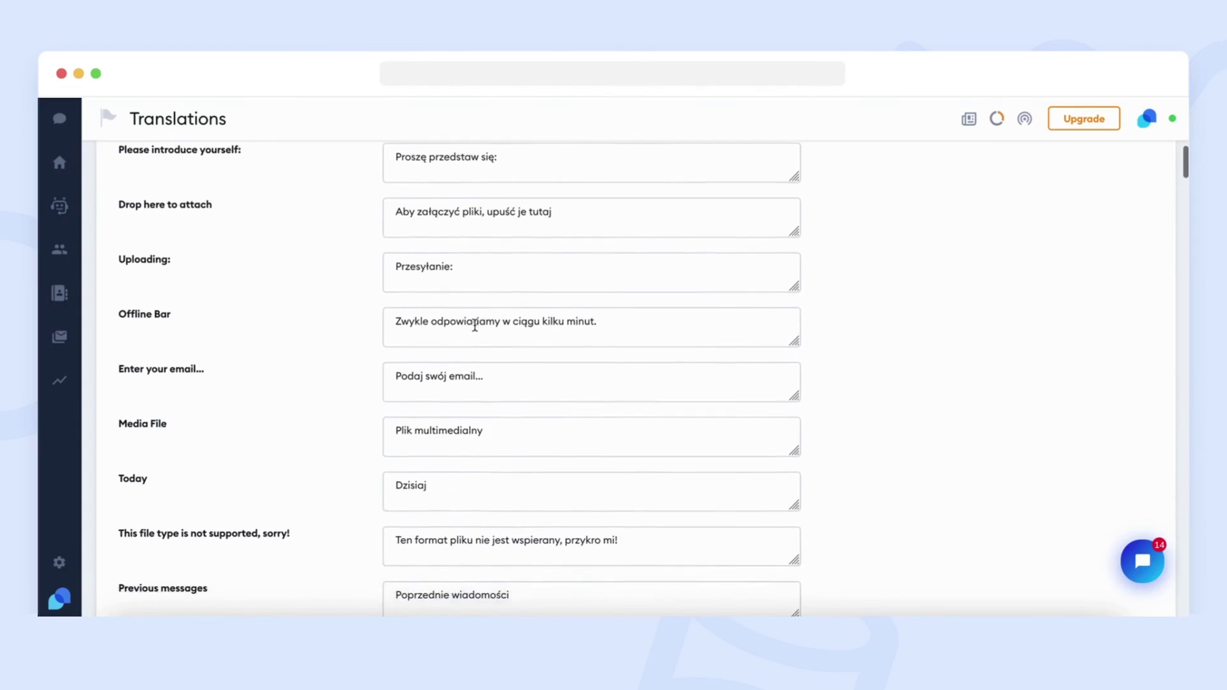